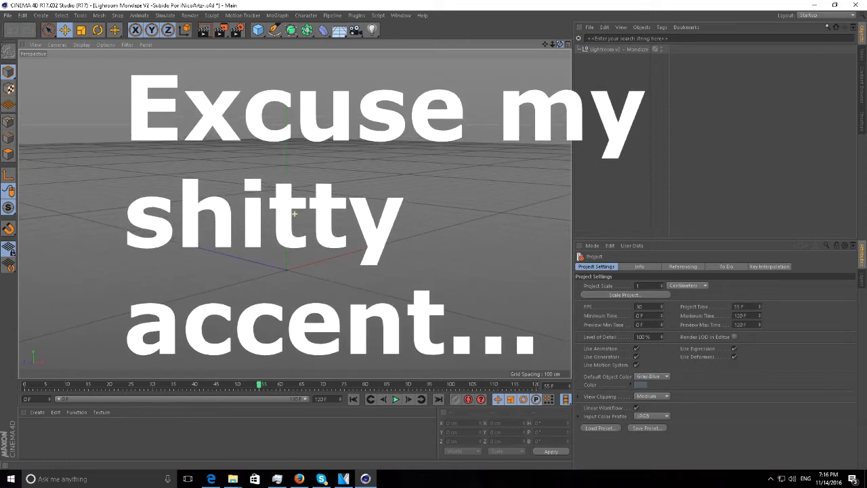
pyautogui.moveTo(559, 44); pyautogui.dragTo(749, 44)
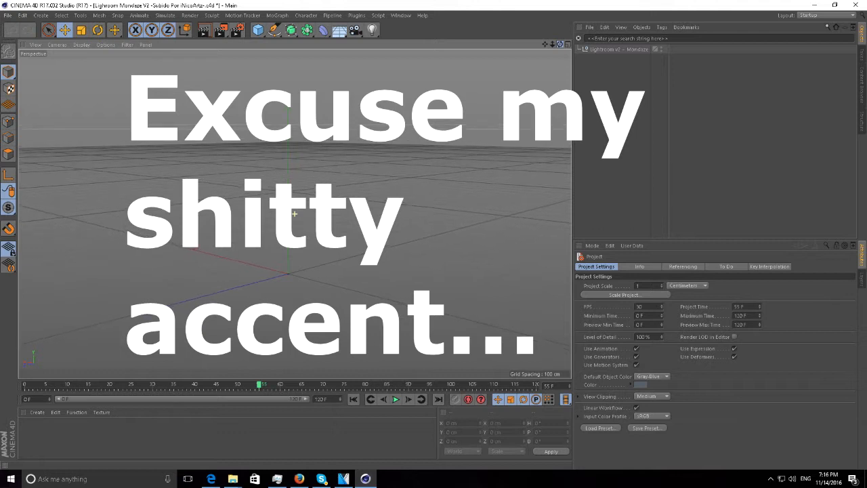
pyautogui.moveTo(749, 44); pyautogui.dragTo(566, 44)
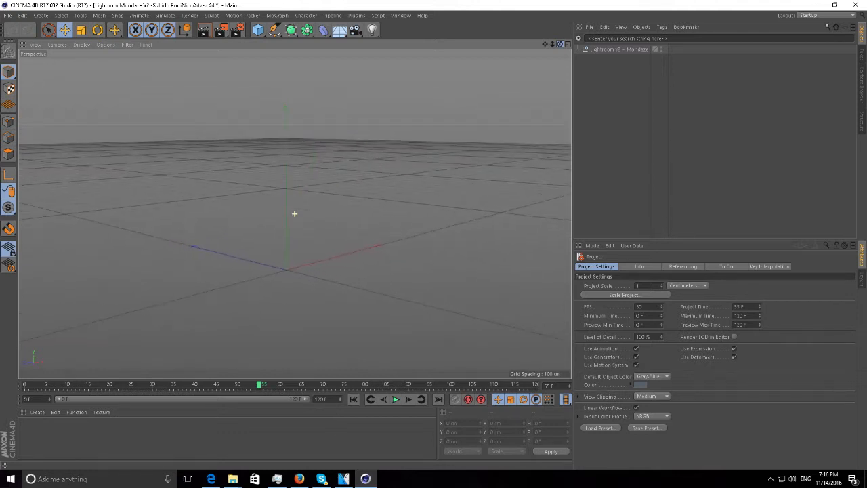
pyautogui.moveTo(559, 44); pyautogui.dragTo(271, 57)
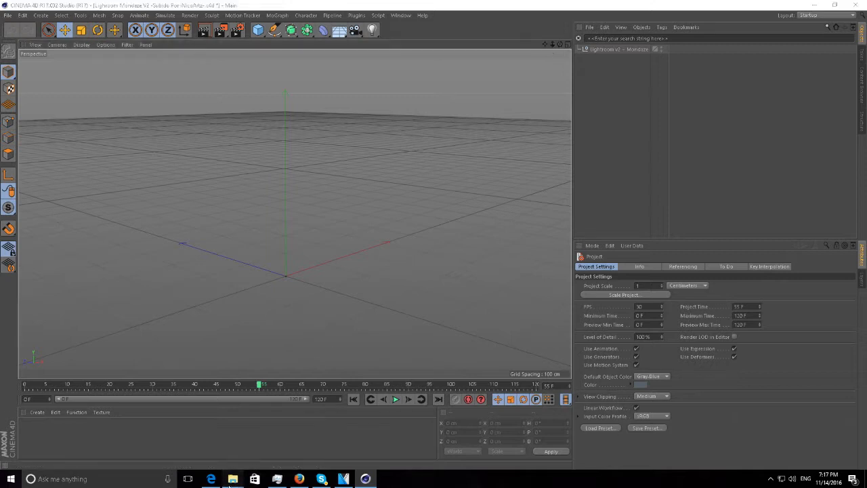
# Bring the C.M.R. Version 1.0 character rig into the scene from its file folder
pyautogui.moveTo(233, 478)
pyautogui.click(636, 198)
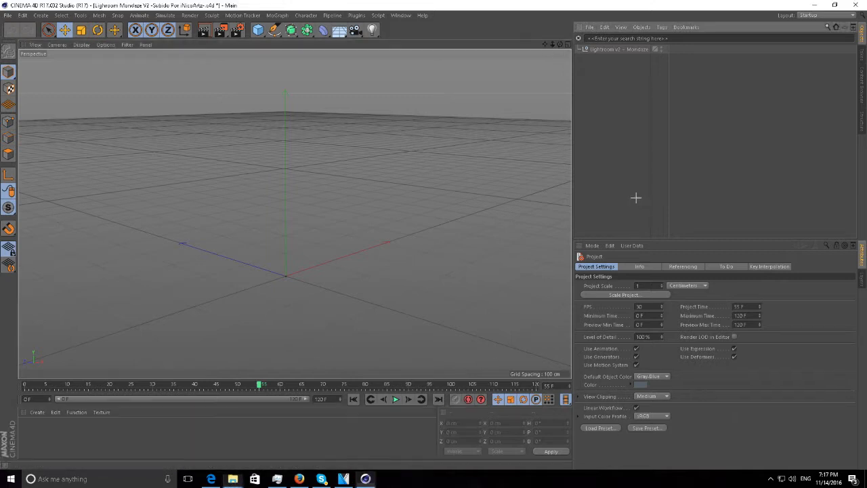
pyautogui.moveTo(232, 480)
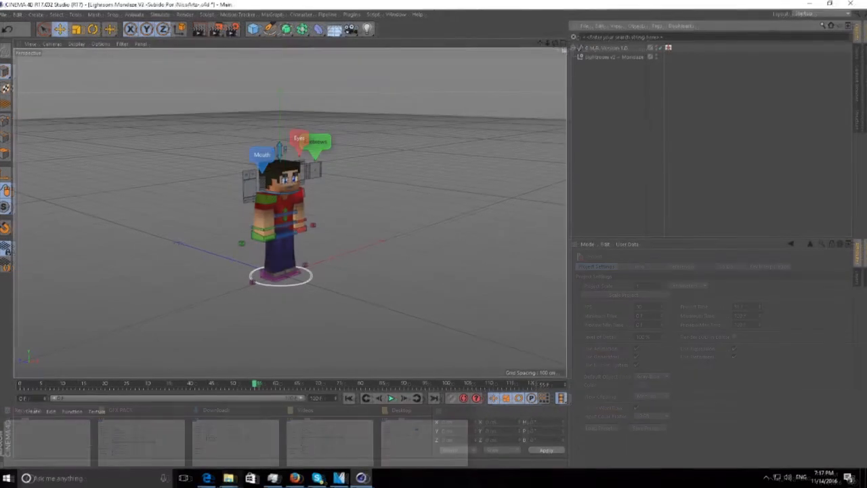
pyautogui.scroll(5, 289, 214)
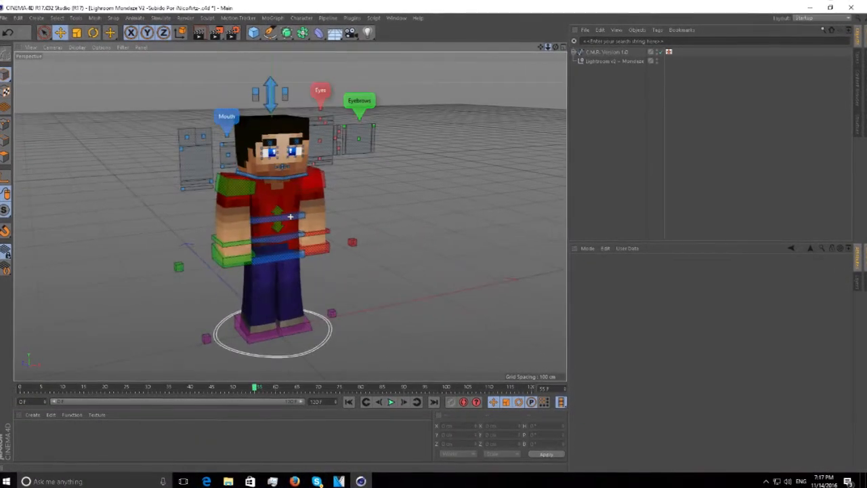
# Examine the imported character rig and its facial controls from the side, from above and from the front
pyautogui.click(624, 61)
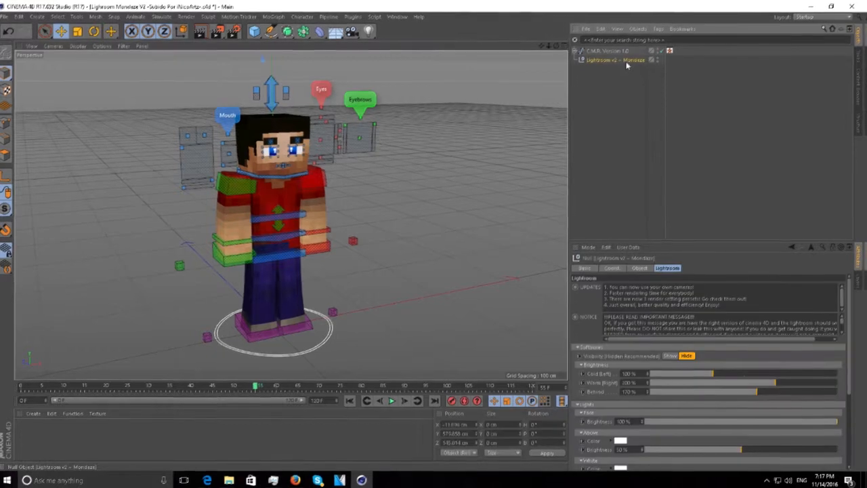
pyautogui.moveTo(552, 45); pyautogui.dragTo(504, 45)
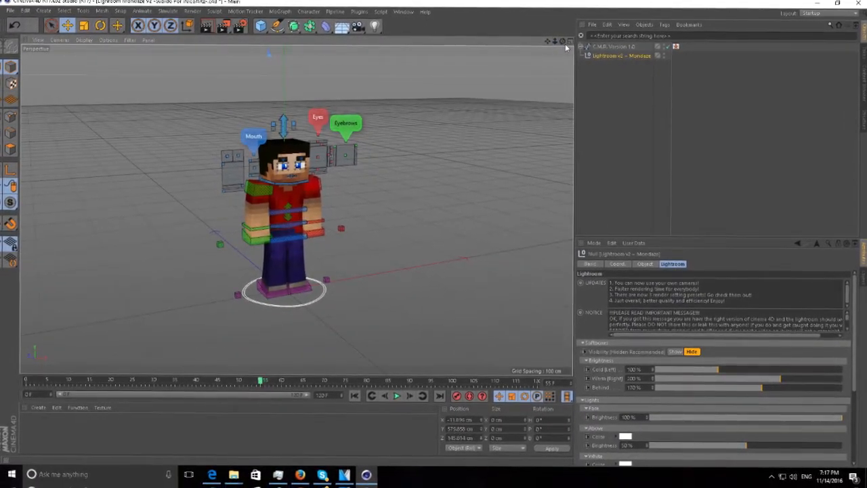
pyautogui.moveTo(563, 42); pyautogui.dragTo(494, 82)
pyautogui.click(698, 109)
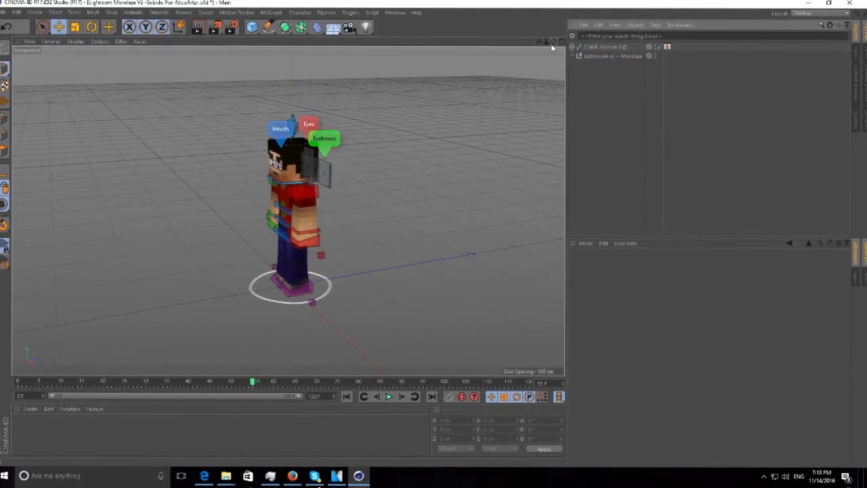
pyautogui.moveTo(546, 41); pyautogui.dragTo(477, 45)
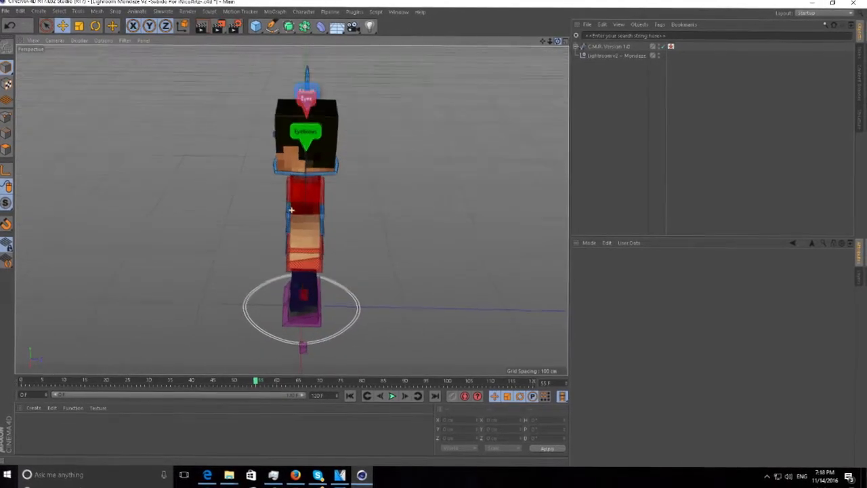
pyautogui.moveTo(558, 41); pyautogui.dragTo(630, 22)
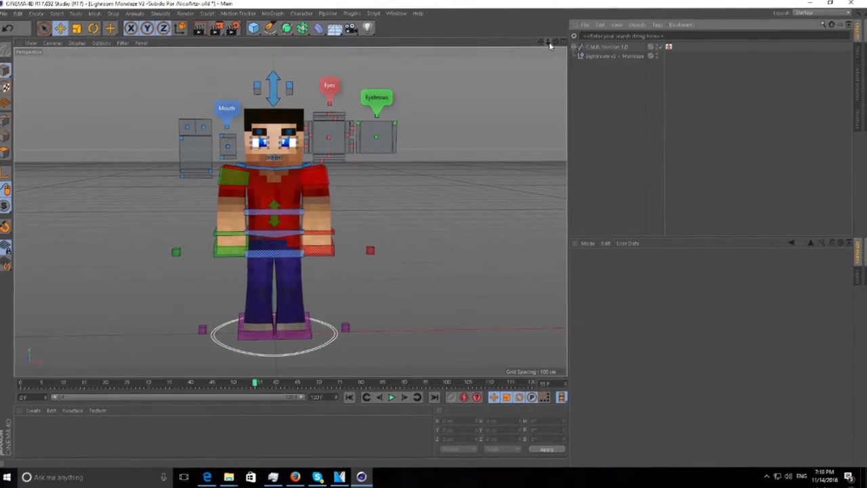
pyautogui.moveTo(548, 45); pyautogui.dragTo(565, 46)
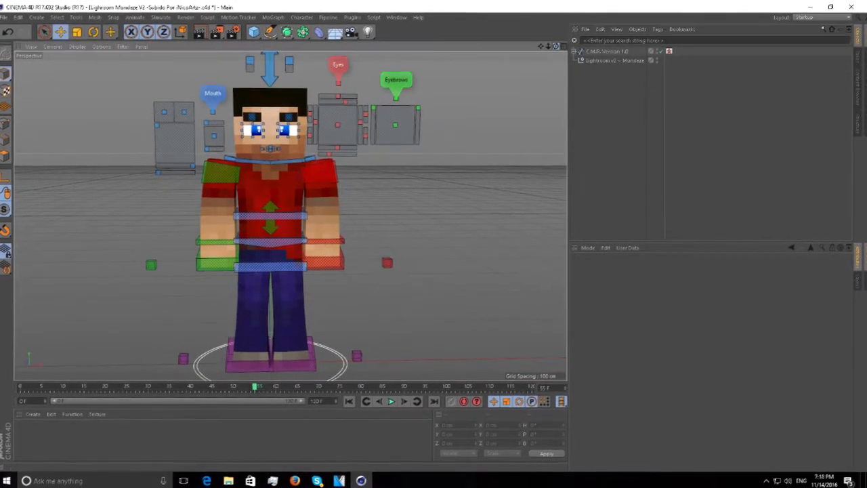
# Load the Flash skin image from the Skins folder as the rig's Together skin texture
pyautogui.click(573, 50)
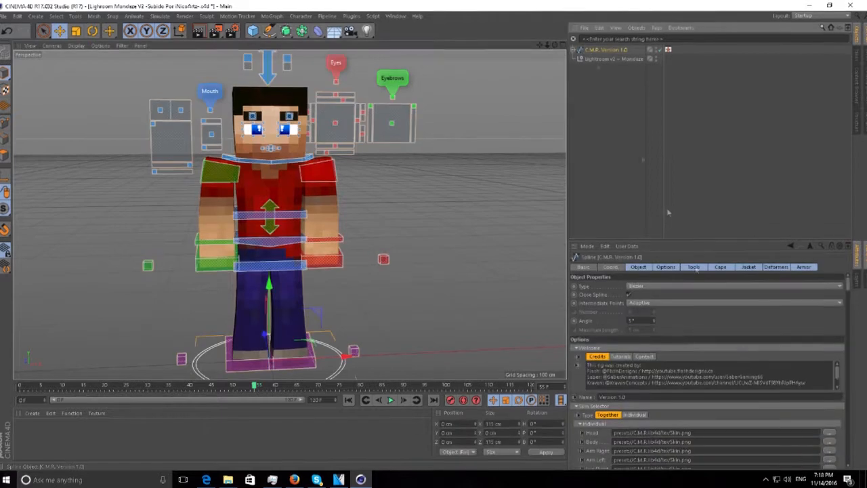
pyautogui.click(833, 384)
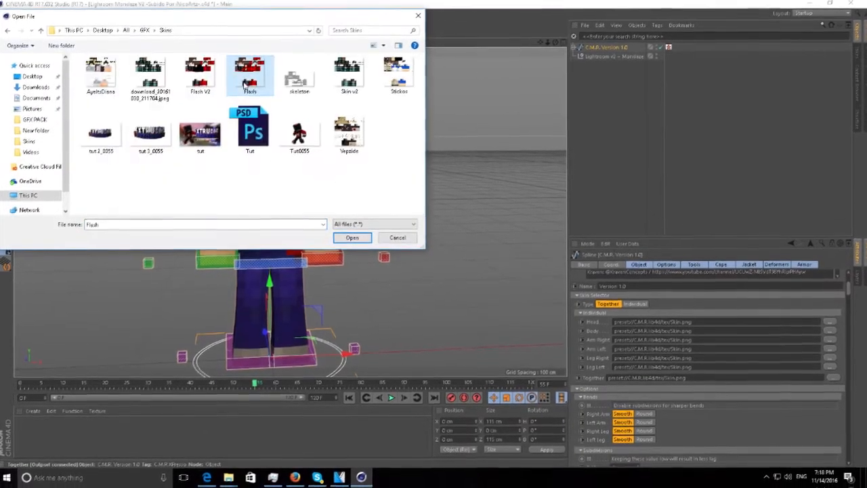
pyautogui.click(358, 224)
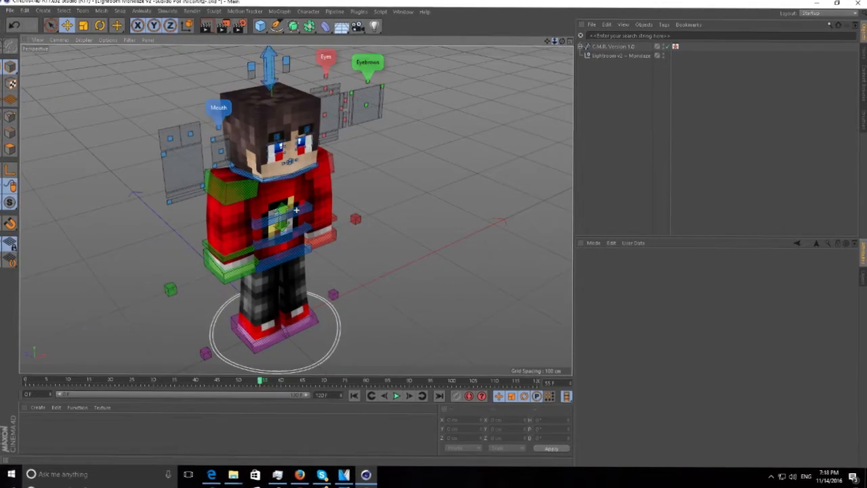
# Adjust two red handles on the Eyes control panel to extend the eyes over the skin's painted eyes
pyautogui.click(599, 49)
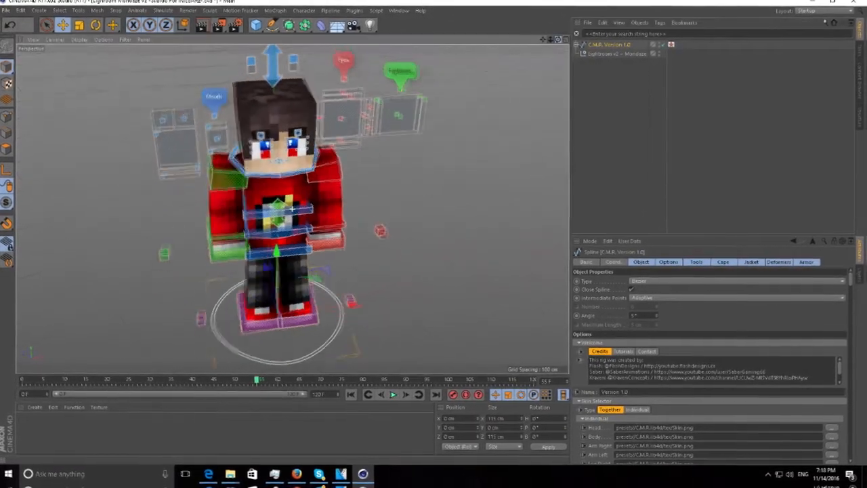
pyautogui.moveTo(558, 39); pyautogui.dragTo(589, 39)
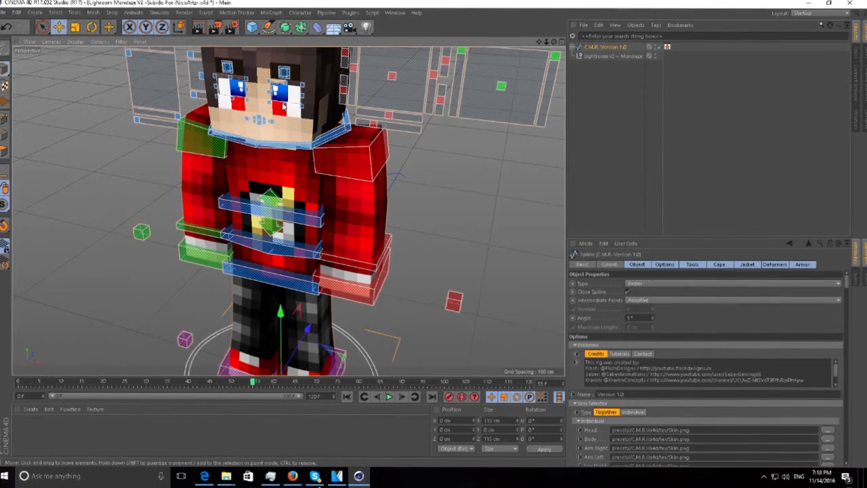
pyautogui.moveTo(539, 42); pyautogui.dragTo(544, 65)
pyautogui.click(394, 93)
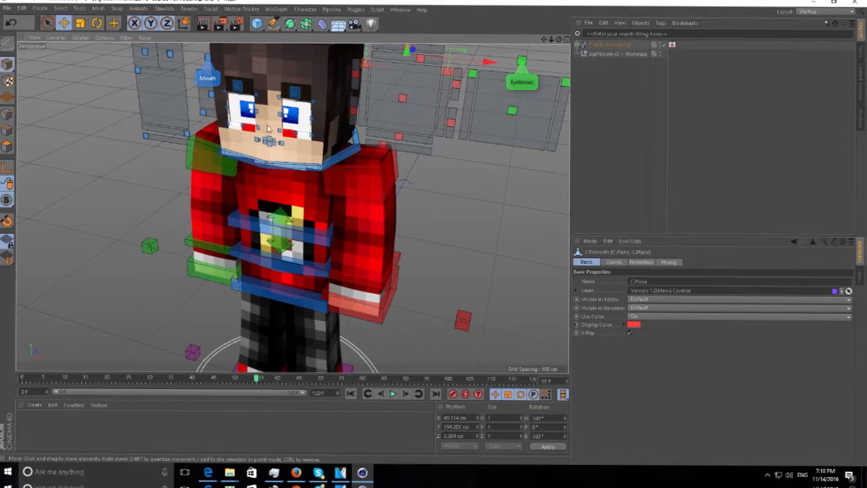
pyautogui.click(782, 137)
# Shift the lower handle of the Eyes control panel so the eyes cover the remaining red pixels beneath them
pyautogui.moveTo(553, 41); pyautogui.dragTo(603, 49)
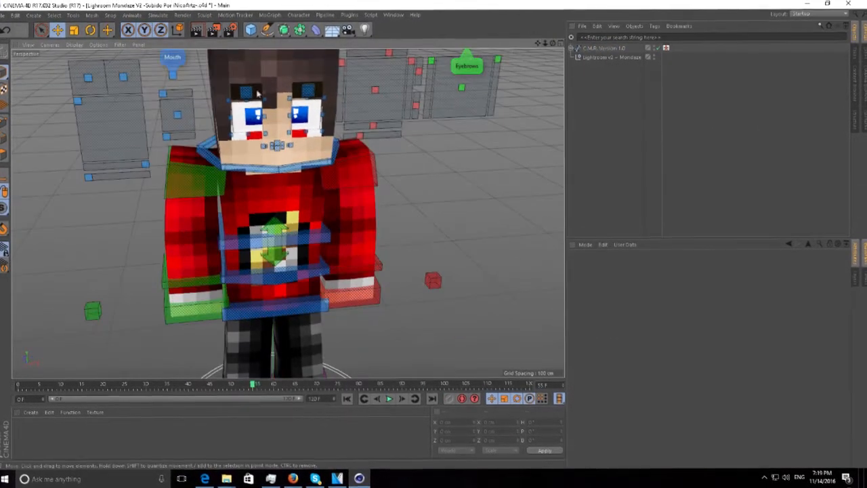
pyautogui.click(360, 139)
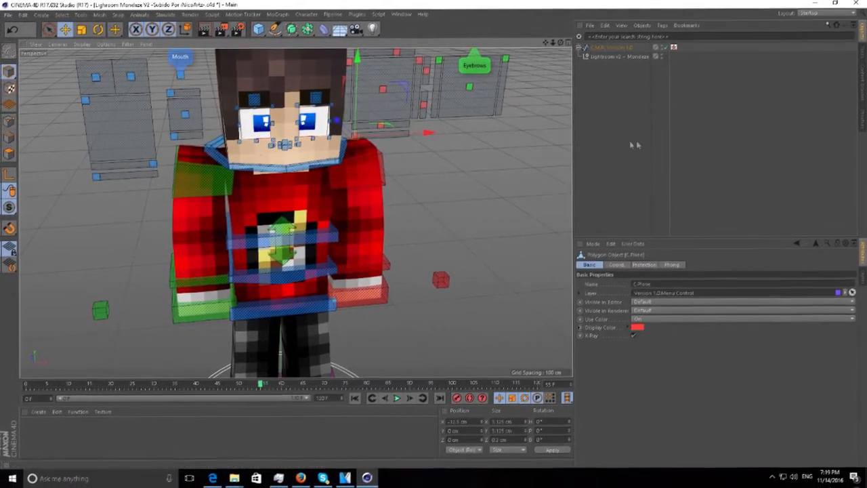
pyautogui.click(596, 75)
pyautogui.moveTo(559, 42); pyautogui.dragTo(525, 65)
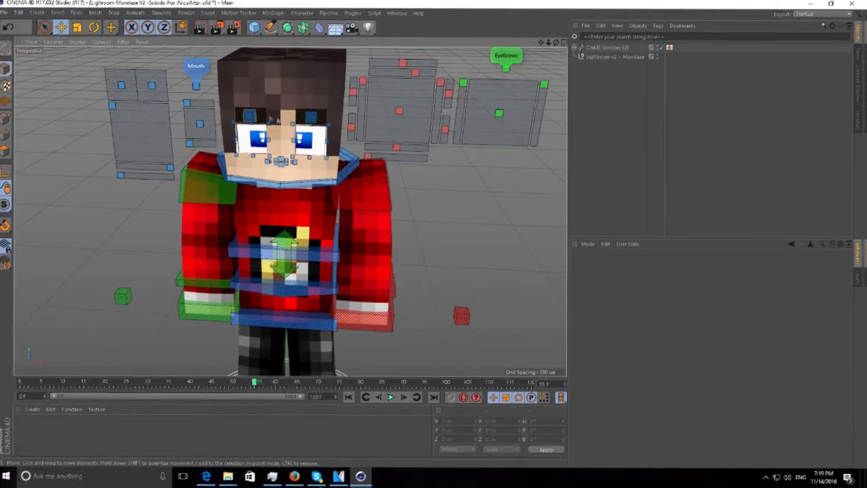
# Increase the Pupil Height in the rig's Face options, trying 100% and then reducing it slightly
pyautogui.click(596, 46)
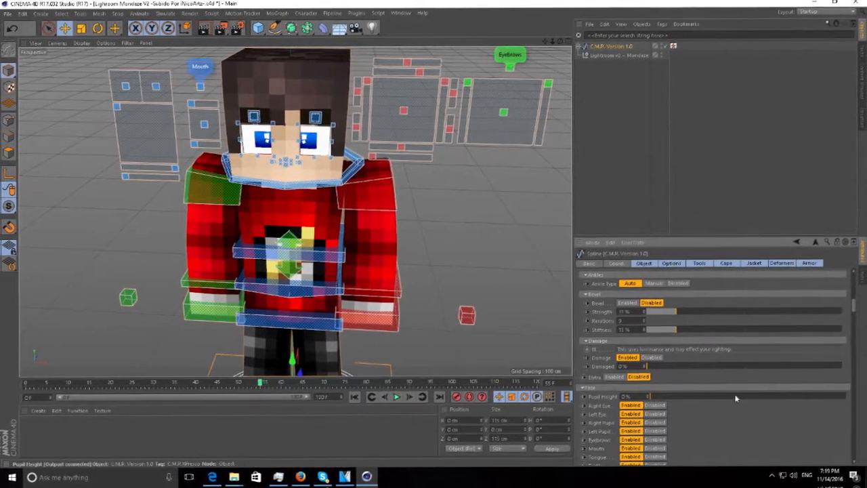
pyautogui.moveTo(739, 398); pyautogui.dragTo(788, 406)
pyautogui.click(660, 150)
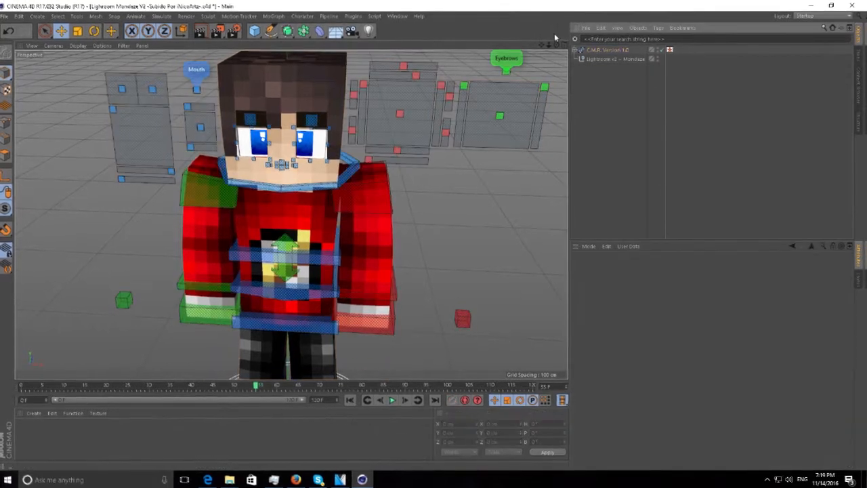
pyautogui.moveTo(556, 45); pyautogui.dragTo(588, 17)
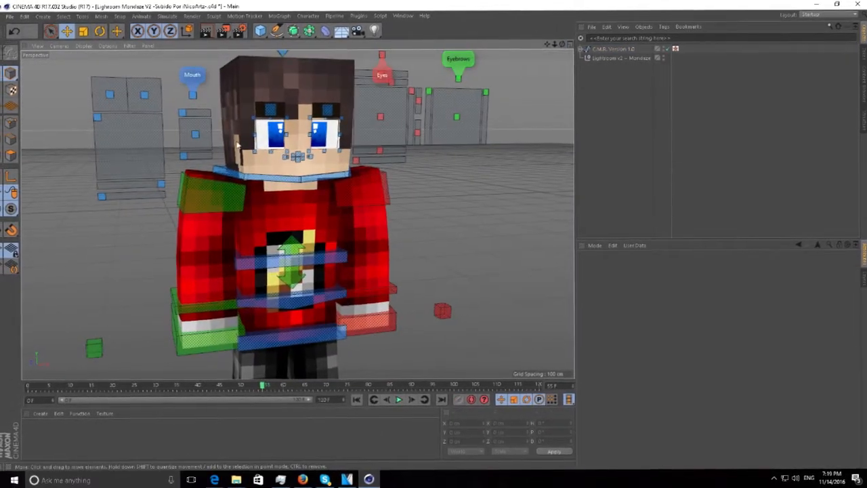
pyautogui.click(608, 49)
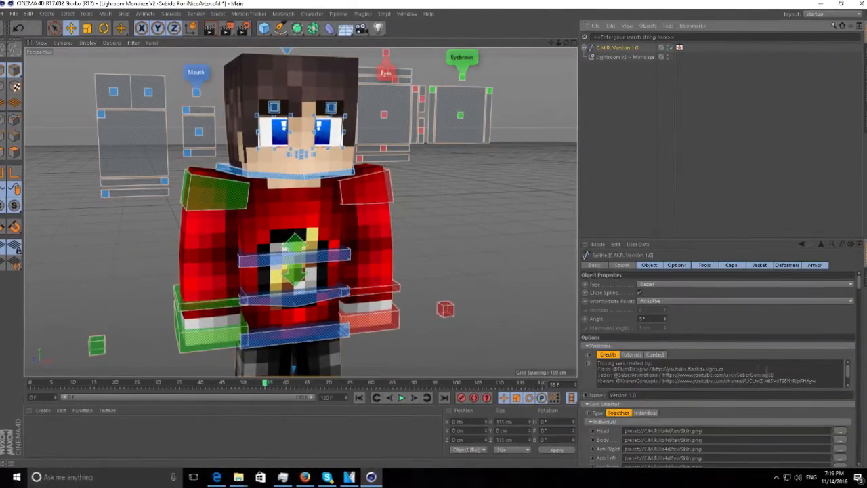
pyautogui.scroll(-10, 790, 379)
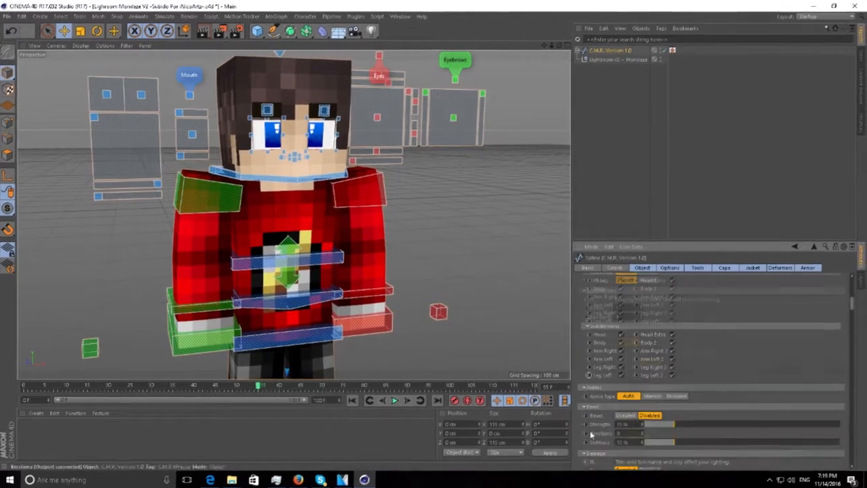
pyautogui.moveTo(819, 456); pyautogui.dragTo(863, 460)
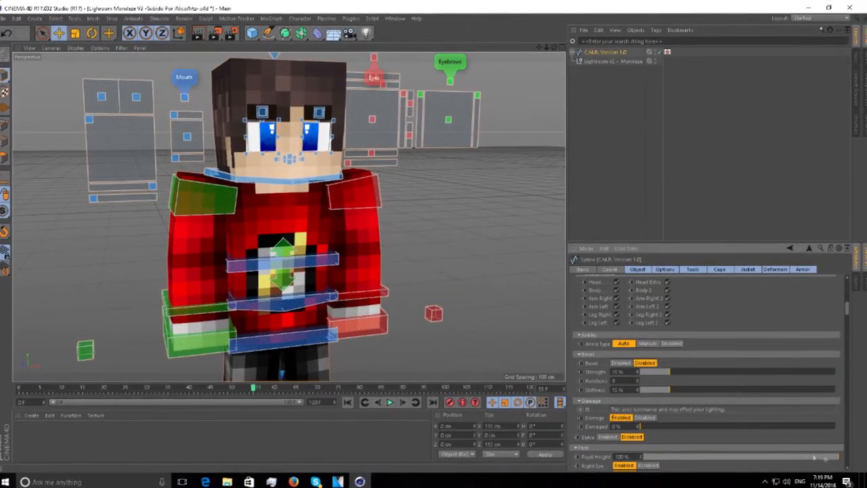
pyautogui.moveTo(804, 456); pyautogui.dragTo(786, 456)
pyautogui.click(630, 120)
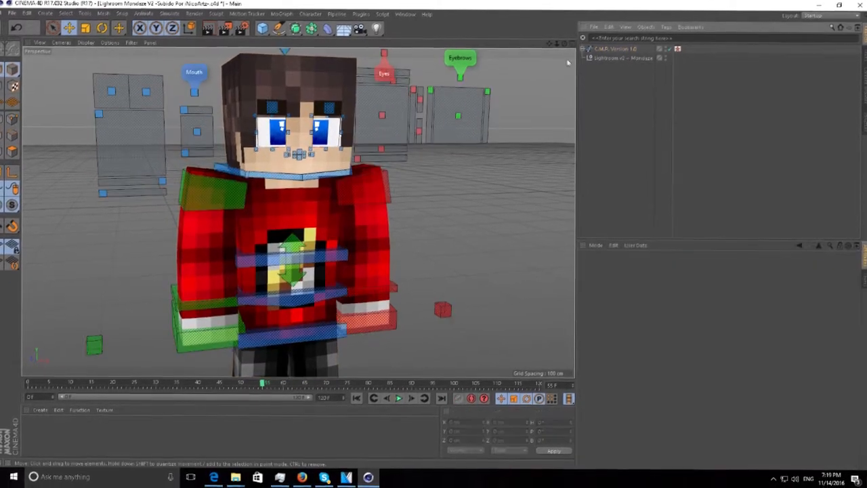
# Try the side handle of the large blue face panel and lower the centre handle of the Mouth control panel
pyautogui.moveTo(554, 42)
pyautogui.mouseDown()
pyautogui.moveTo(501, 42)
pyautogui.moveTo(550, 43)
pyautogui.moveTo(542, 43)
pyautogui.mouseUp()
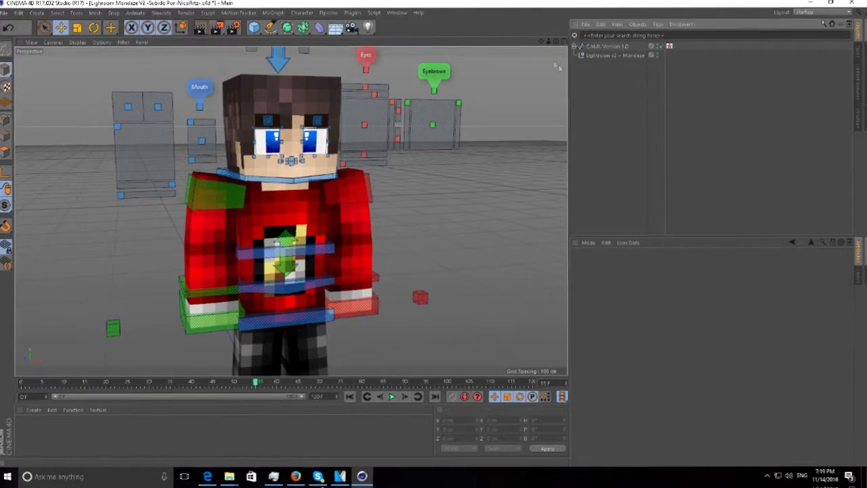
pyautogui.click(122, 144)
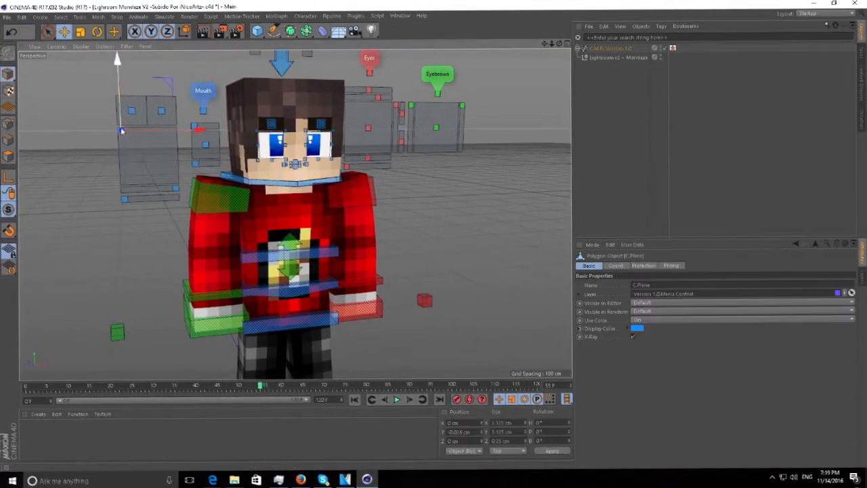
pyautogui.moveTo(127, 148)
pyautogui.mouseDown()
pyautogui.moveTo(138, 129)
pyautogui.moveTo(141, 156)
pyautogui.mouseUp()
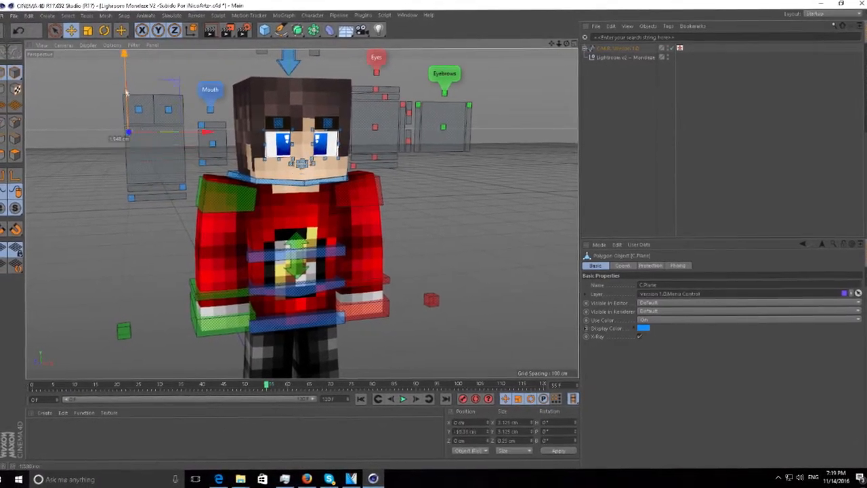
pyautogui.moveTo(217, 139); pyautogui.dragTo(216, 149)
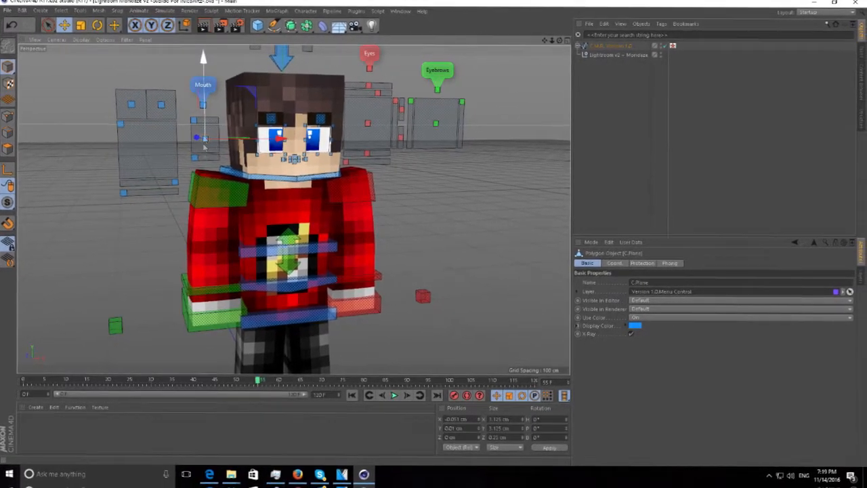
pyautogui.click(712, 169)
pyautogui.moveTo(561, 41); pyautogui.dragTo(590, 85)
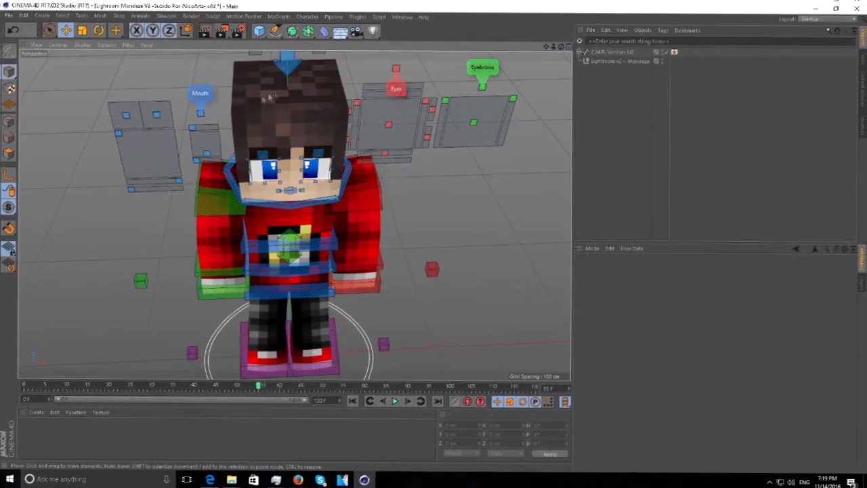
pyautogui.click(859, 278)
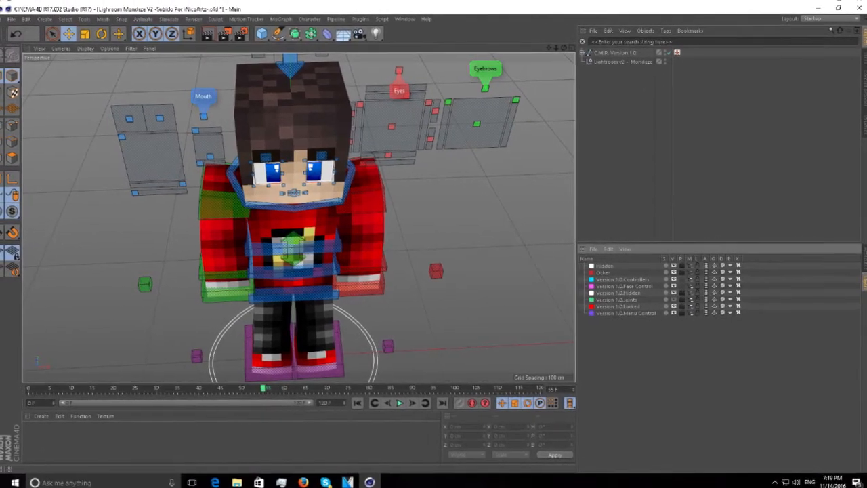
pyautogui.click(860, 259)
pyautogui.moveTo(568, 48); pyautogui.dragTo(567, 49)
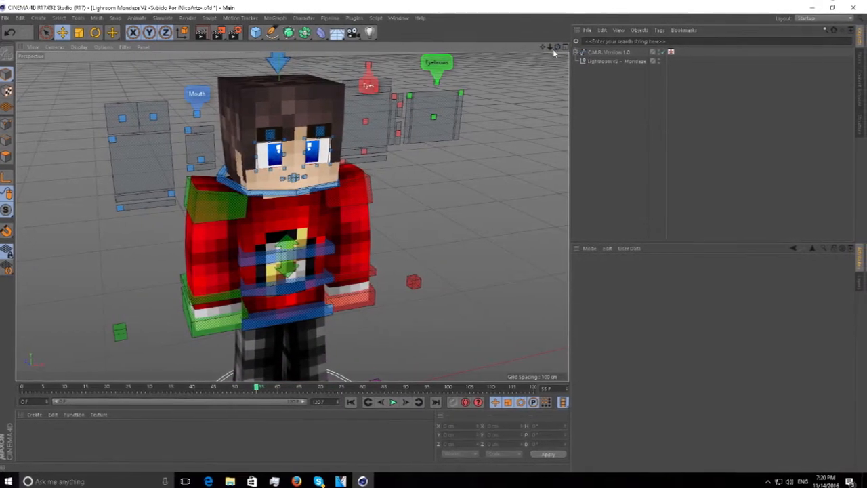
# Unlock the Version 1.0.Locked layer and expand the rig's Mesh and Head groups to reach the extrudeHead object in Head_EXTRUDE
pyautogui.click(859, 279)
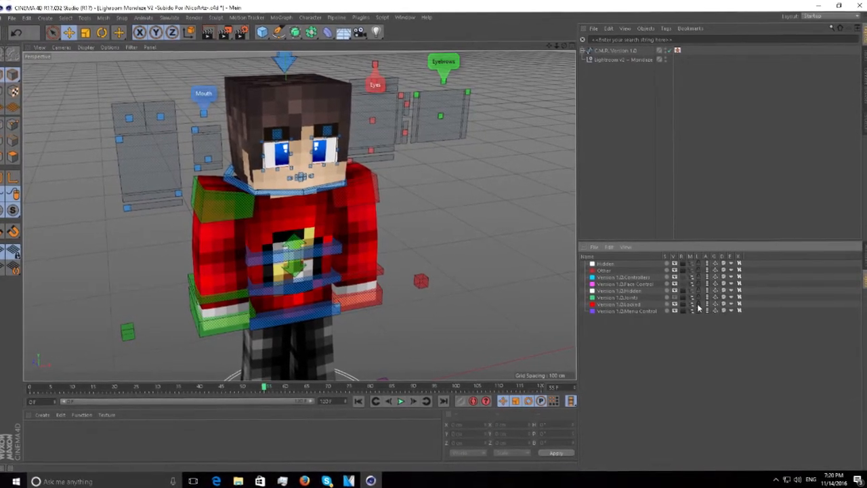
pyautogui.click(863, 271)
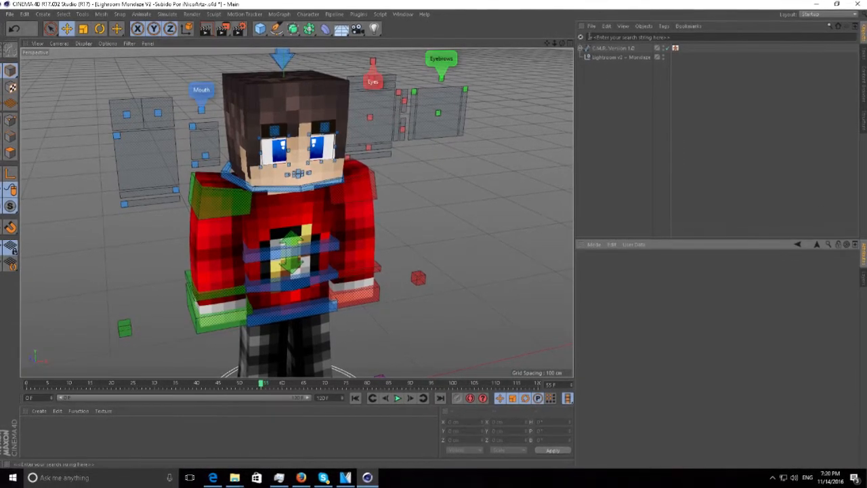
pyautogui.click(581, 49)
pyautogui.click(586, 65)
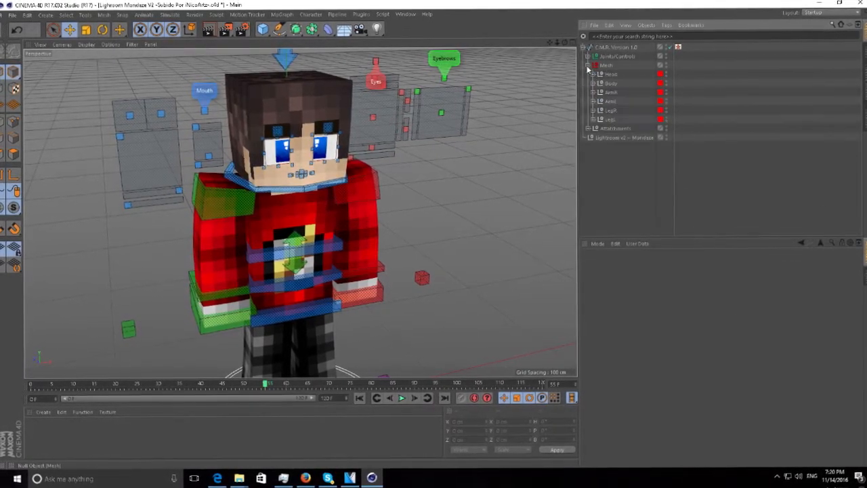
pyautogui.click(592, 74)
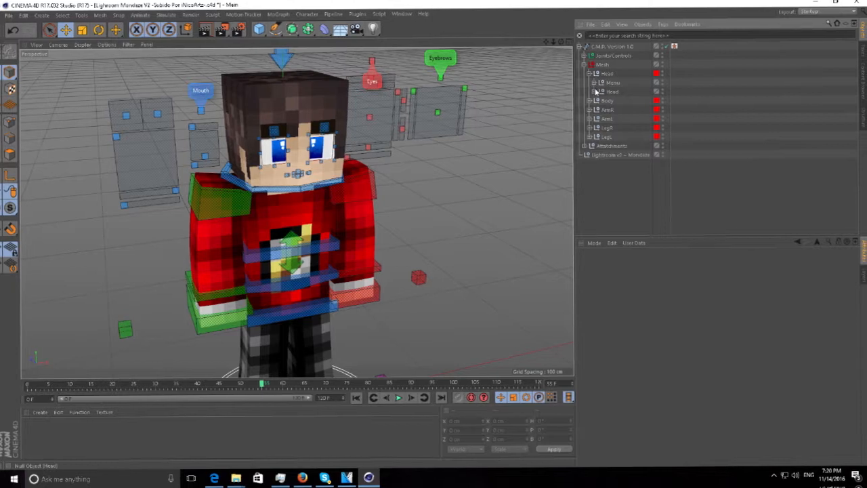
pyautogui.click(596, 91)
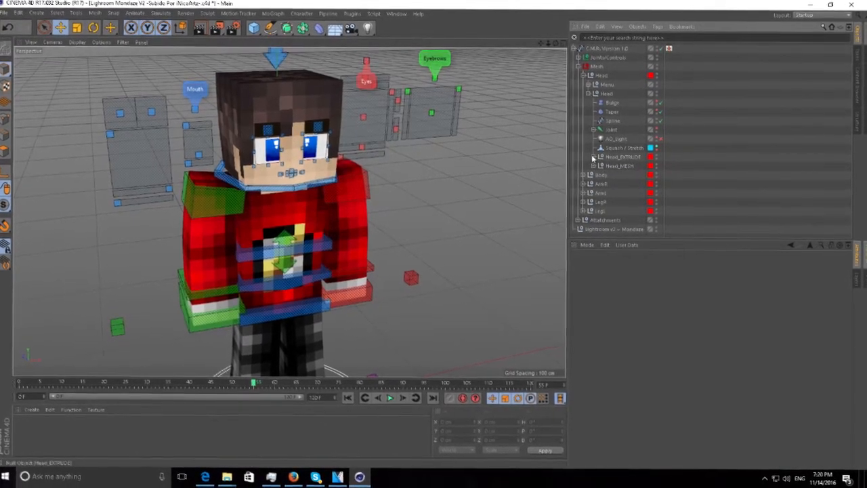
pyautogui.click(622, 164)
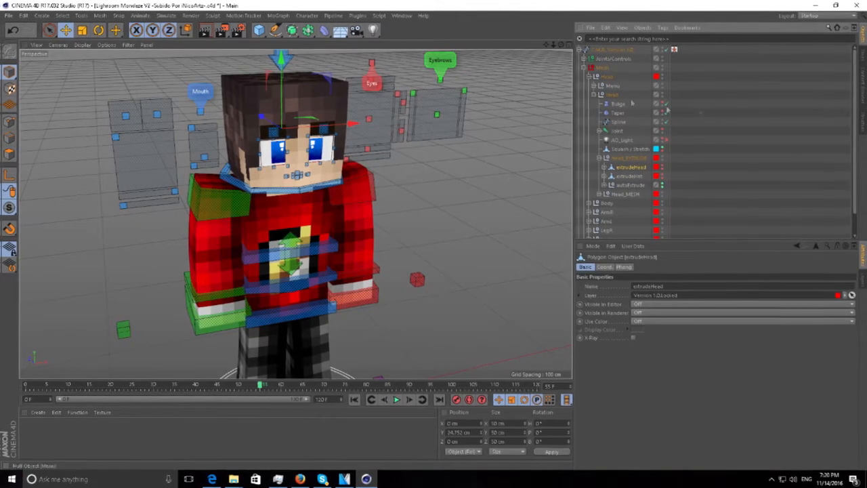
# Make extrudeHead and extrudeHat visible and move them along X to opposite sides of the character, at about -94 cm and 130 cm
pyautogui.keyDown('alt'); pyautogui.click(662, 165); pyautogui.keyUp('alt')
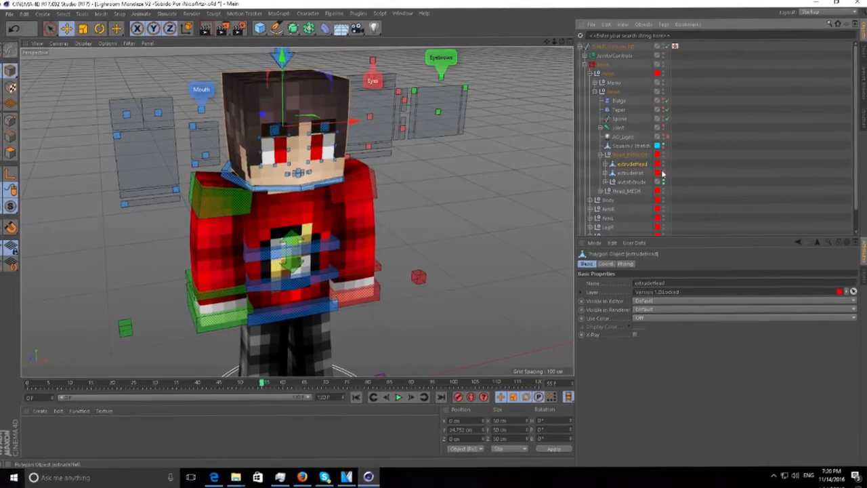
pyautogui.click(634, 171)
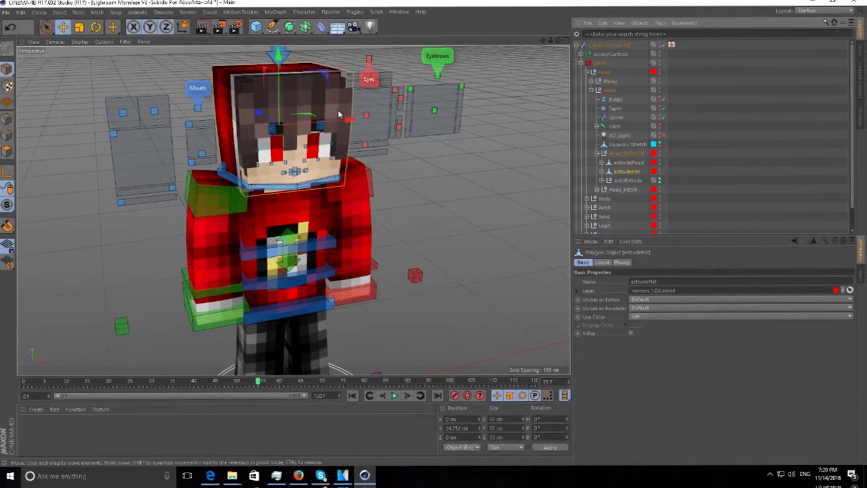
pyautogui.moveTo(352, 121); pyautogui.dragTo(573, 145)
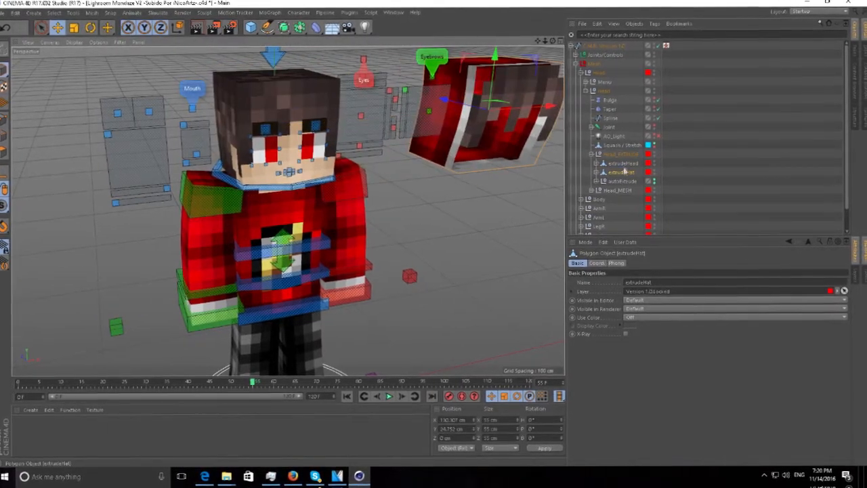
pyautogui.moveTo(345, 121); pyautogui.dragTo(152, 132)
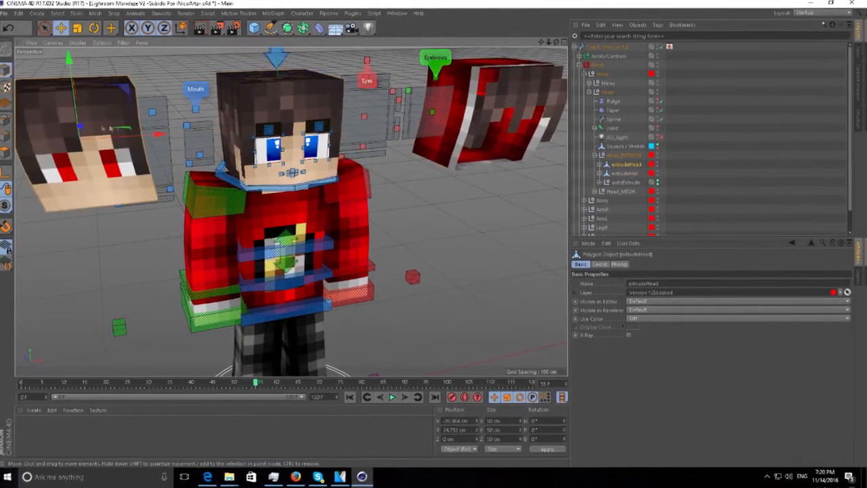
# Delete the face, skin-coloured side and underside polygons of extrudeHead, leaving only the hair
pyautogui.click(9, 149)
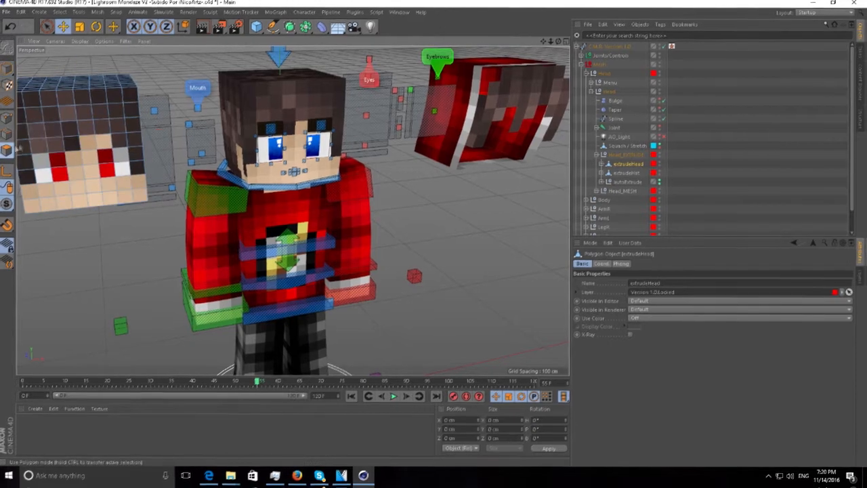
pyautogui.click(48, 26)
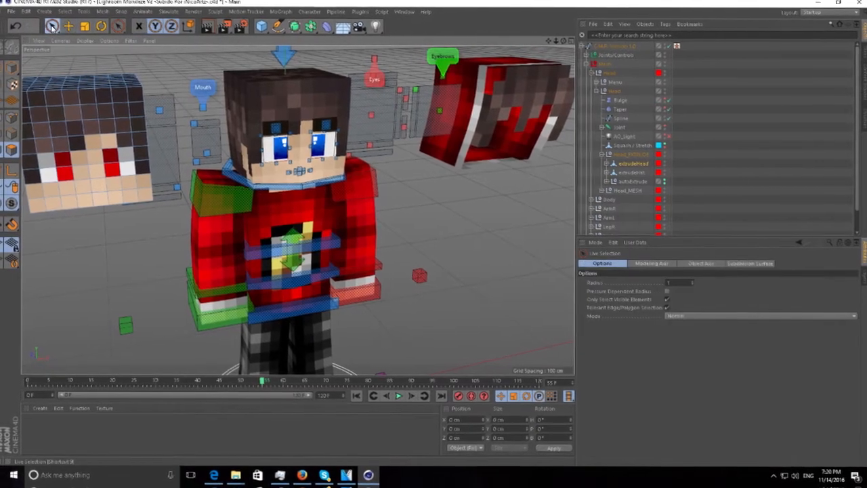
pyautogui.click(13, 69)
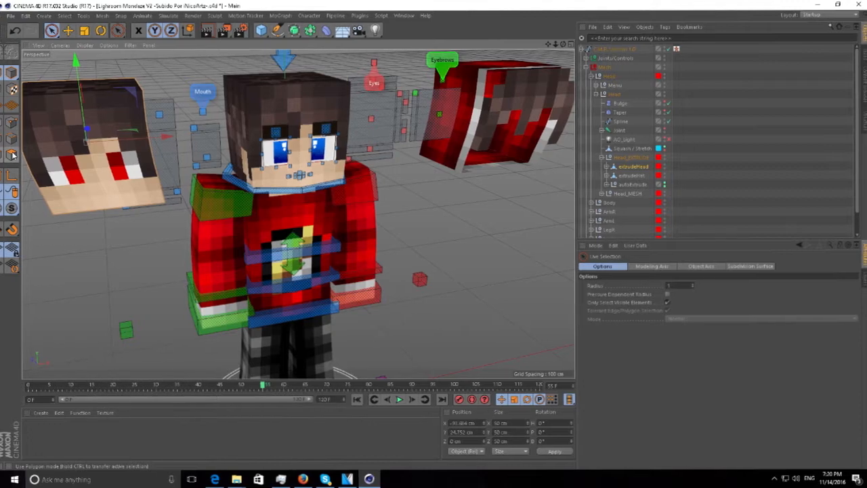
pyautogui.click(12, 153)
pyautogui.moveTo(545, 43); pyautogui.dragTo(740, 45)
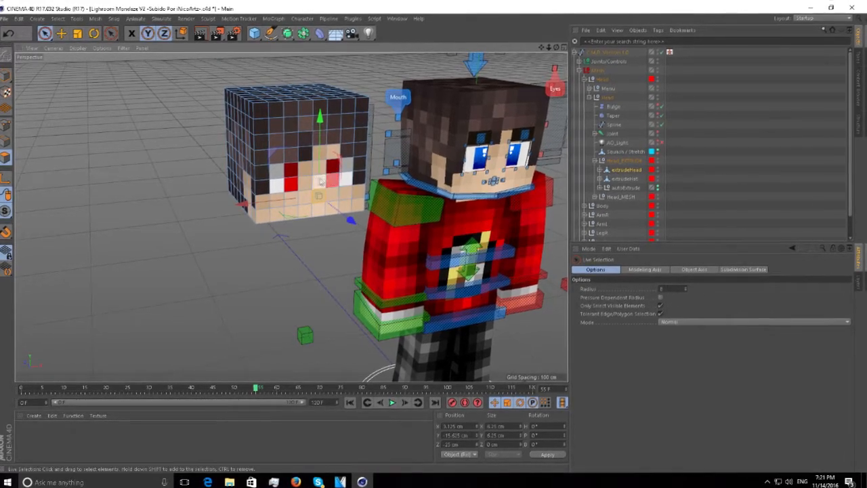
pyautogui.moveTo(309, 183)
pyautogui.mouseDown()
pyautogui.moveTo(292, 181)
pyautogui.moveTo(291, 169)
pyautogui.moveTo(345, 170)
pyautogui.moveTo(333, 160)
pyautogui.mouseUp()
pyautogui.moveTo(351, 193)
pyautogui.mouseDown()
pyautogui.moveTo(322, 207)
pyautogui.moveTo(298, 203)
pyautogui.moveTo(314, 197)
pyautogui.mouseUp()
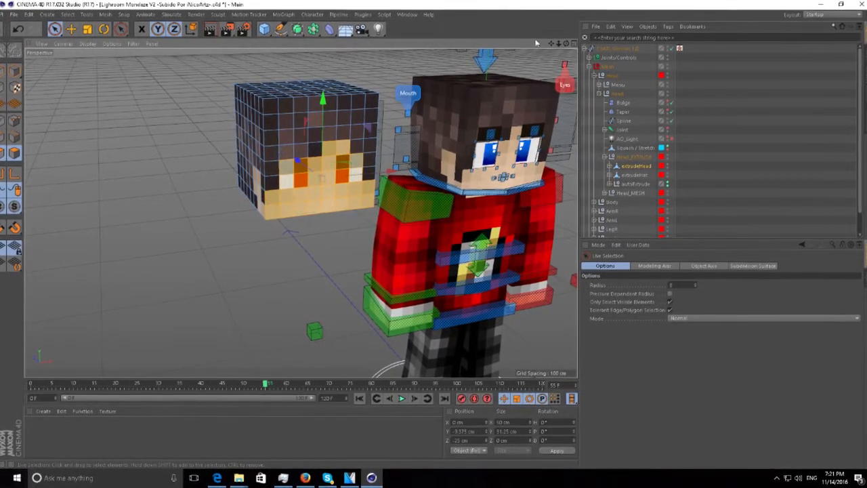
pyautogui.moveTo(566, 43); pyautogui.dragTo(671, 44)
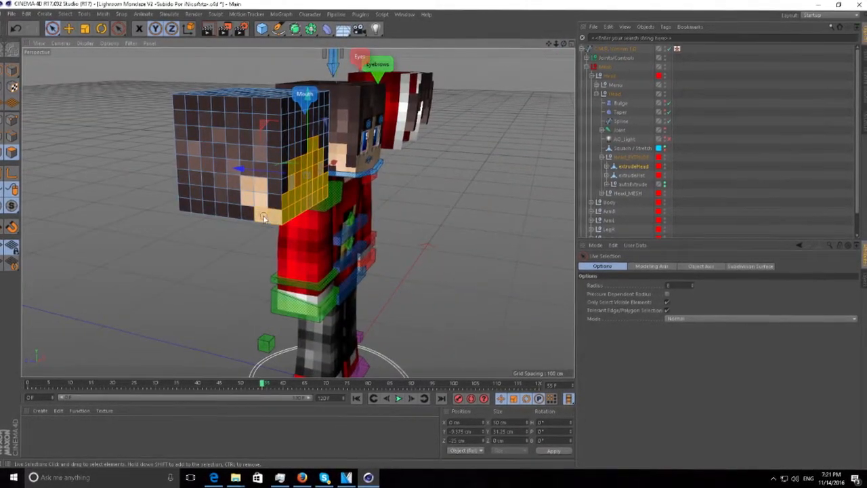
pyautogui.moveTo(247, 194); pyautogui.dragTo(298, 146)
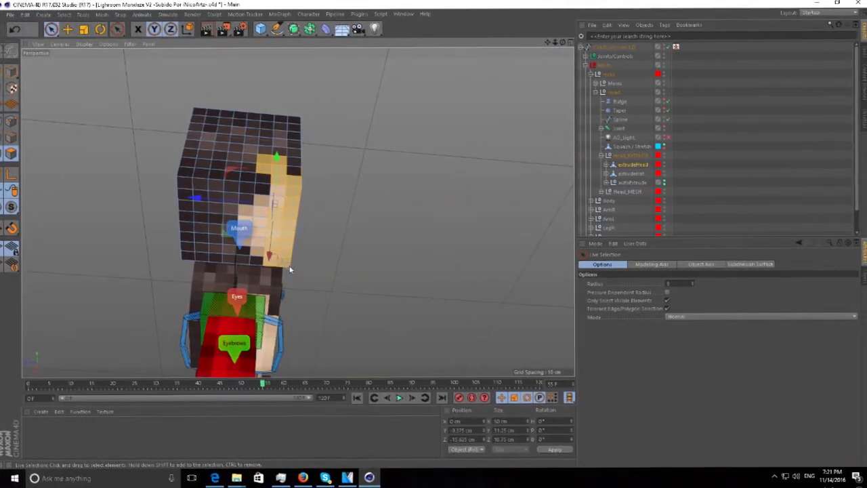
pyautogui.moveTo(262, 259)
pyautogui.keyDown('shift'); pyautogui.mouseDown()
pyautogui.moveTo(262, 187)
pyautogui.moveTo(241, 228)
pyautogui.mouseUp(); pyautogui.keyUp('shift')
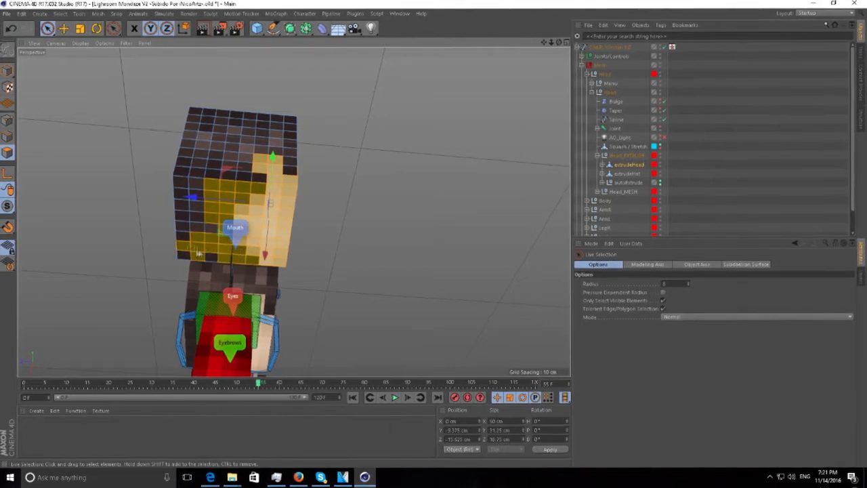
pyautogui.keyDown('shift'); pyautogui.click(258, 179); pyautogui.keyUp('shift')
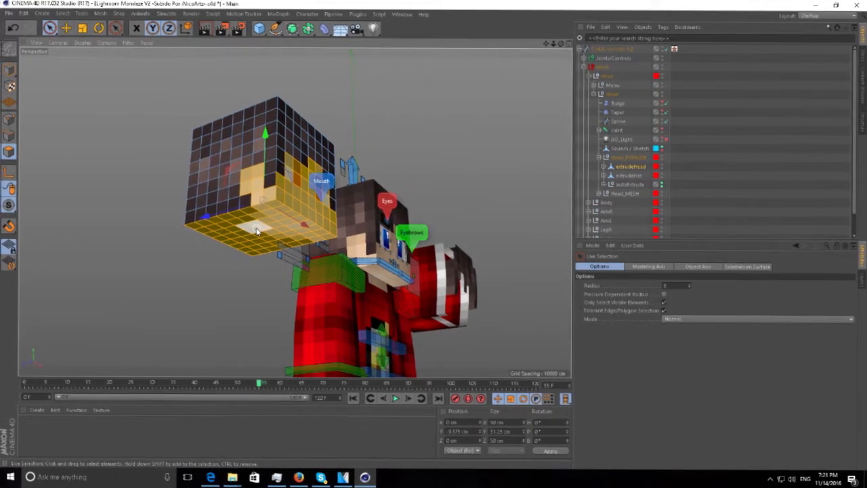
pyautogui.moveTo(562, 43); pyautogui.dragTo(562, 74)
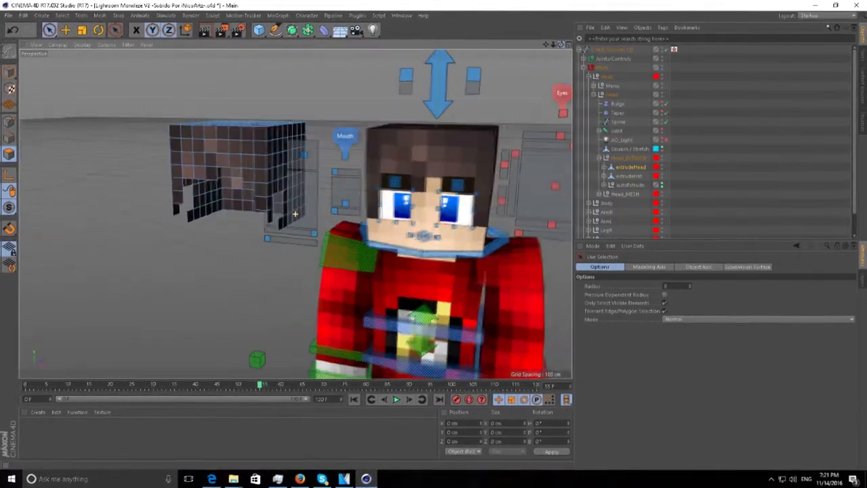
# Select all remaining hair polygons of extrudeHead and extrude them by 4 cm
pyautogui.keyDown('alt'); pyautogui.moveTo(295, 214); pyautogui.dragTo(255, 107); pyautogui.keyUp('alt')
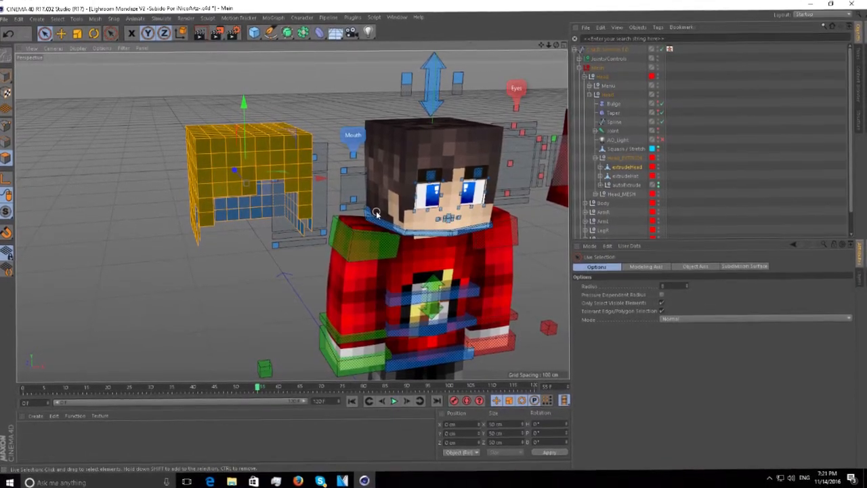
pyautogui.press('d')
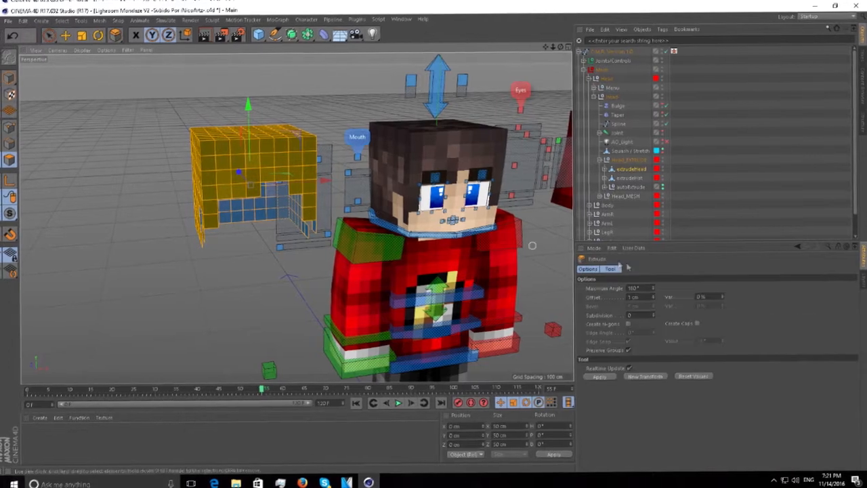
pyautogui.click(642, 376)
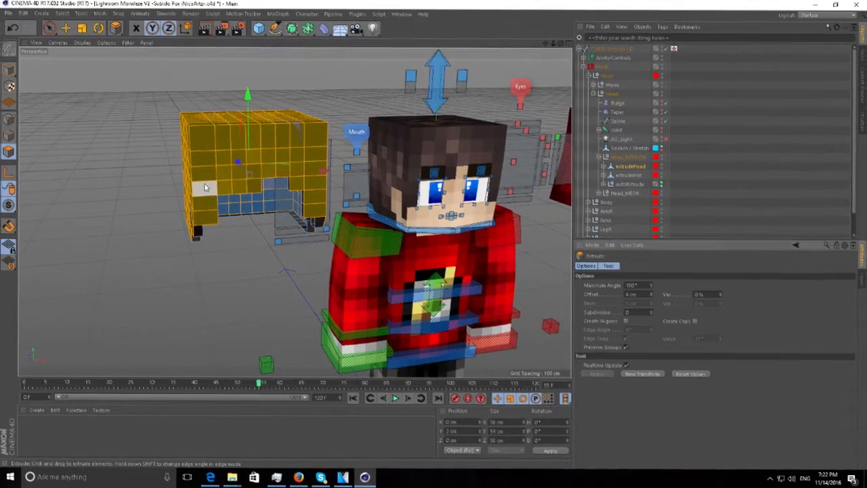
# Reshape the extruded hair with the Brush tool and return to whole-object editing
pyautogui.rightClick(207, 187)
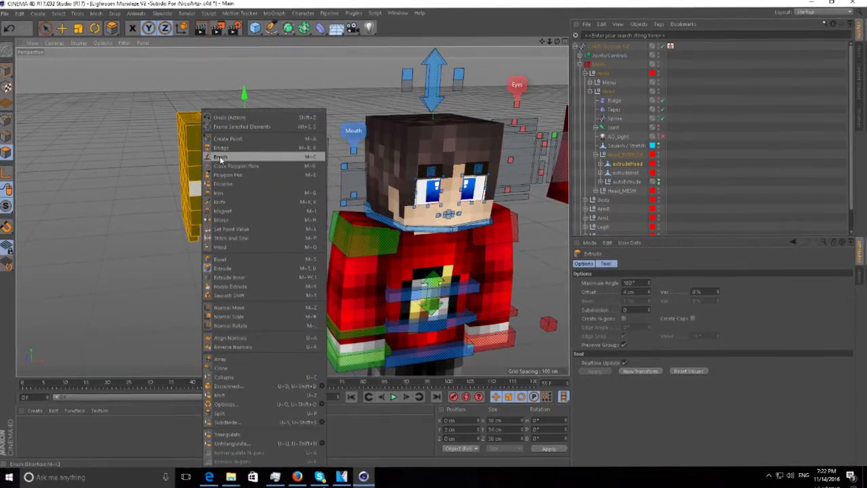
pyautogui.click(220, 157)
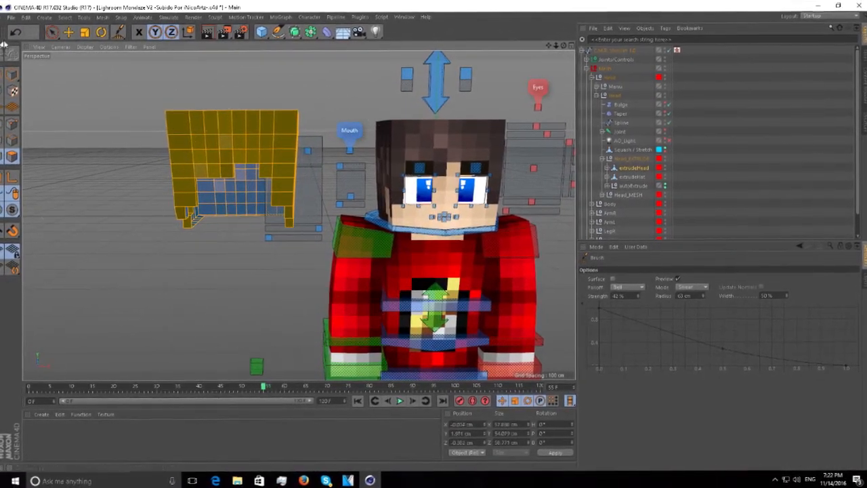
pyautogui.click(11, 73)
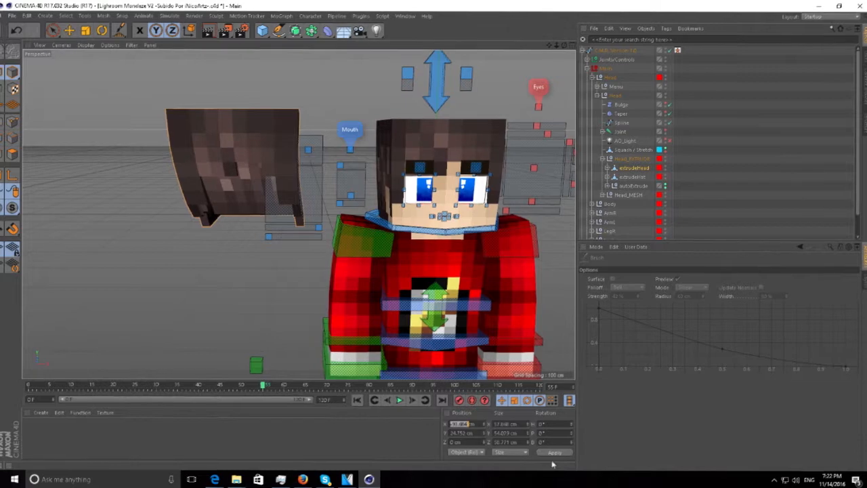
# Set extrudeHead's X position to 0 cm so the hair sits on the character's head
pyautogui.write('0')
pyautogui.press('Return')
pyautogui.moveTo(558, 43); pyautogui.dragTo(466, 62)
pyautogui.moveTo(557, 42); pyautogui.dragTo(589, 45)
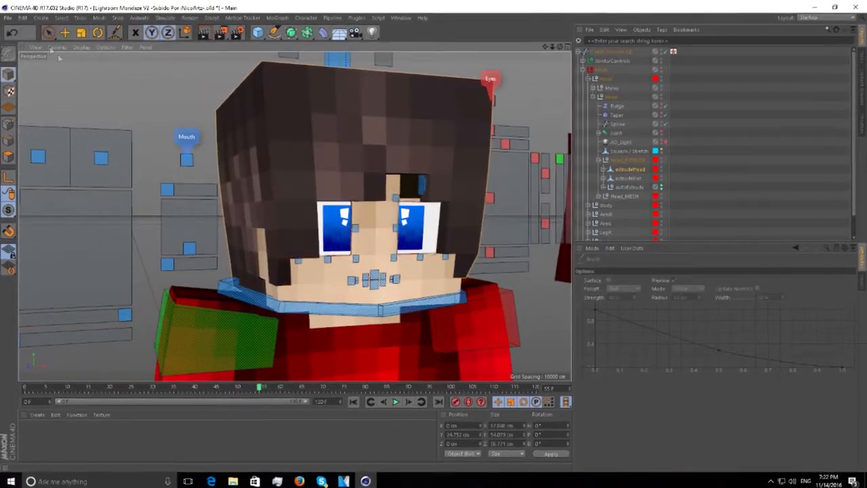
pyautogui.press('e')
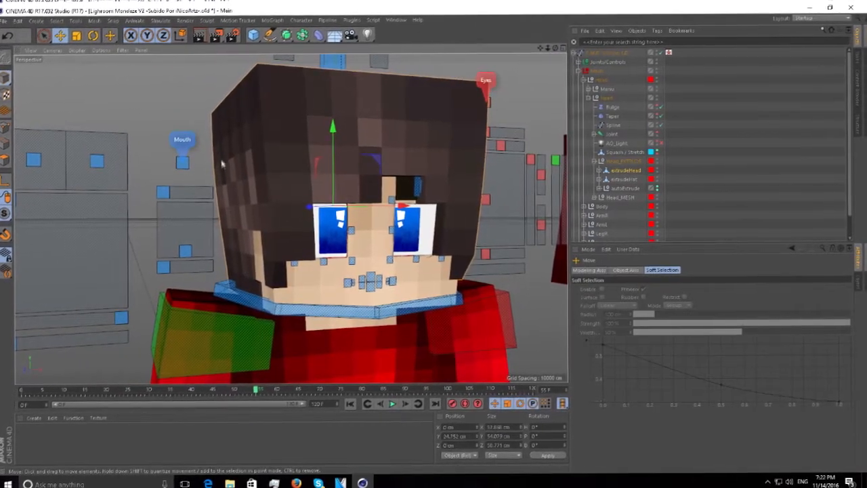
pyautogui.moveTo(552, 48); pyautogui.dragTo(453, 30)
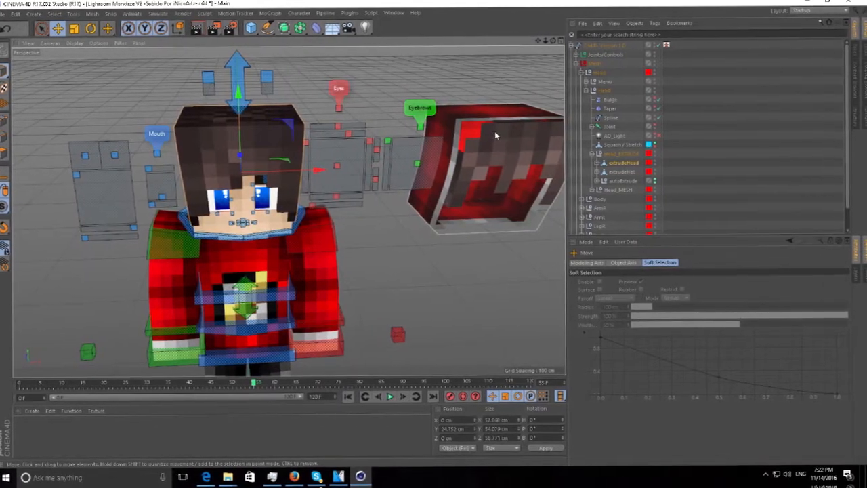
pyautogui.moveTo(536, 42); pyautogui.dragTo(497, 37)
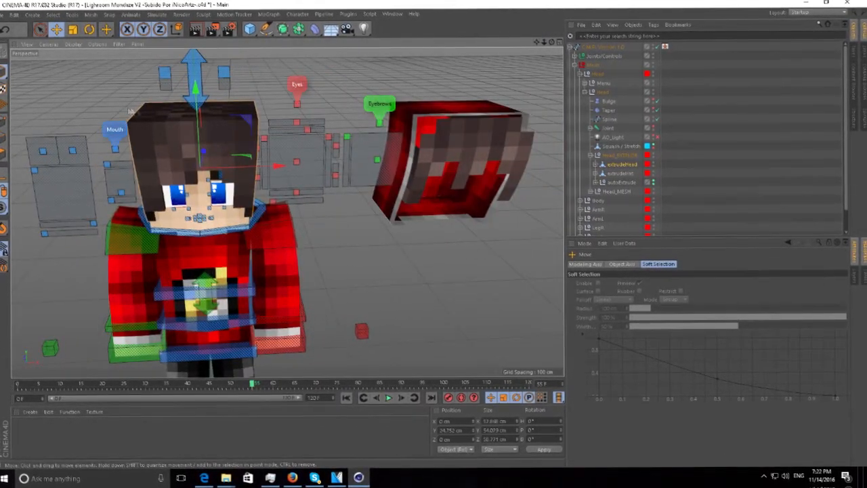
pyautogui.click(41, 29)
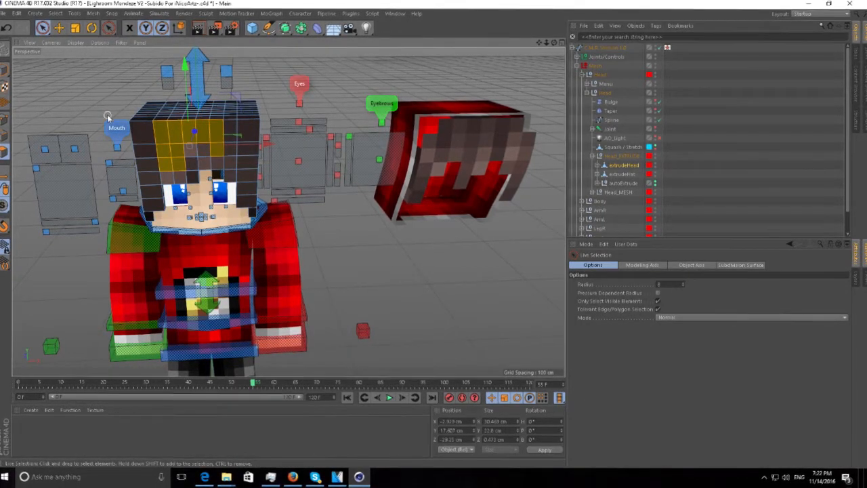
pyautogui.click(58, 27)
pyautogui.click(471, 128)
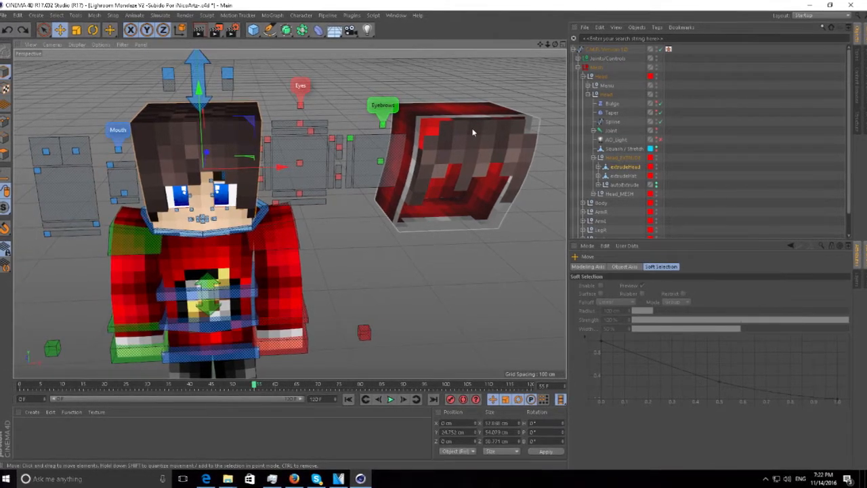
# Loop-select the polygon rings around the hood of extrudeHat in polygon mode
pyautogui.moveTo(539, 44); pyautogui.dragTo(453, 52)
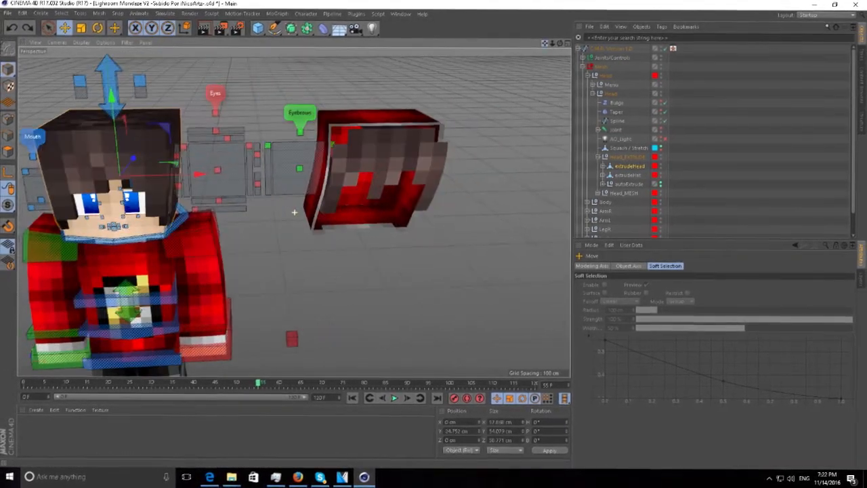
pyautogui.click(359, 169)
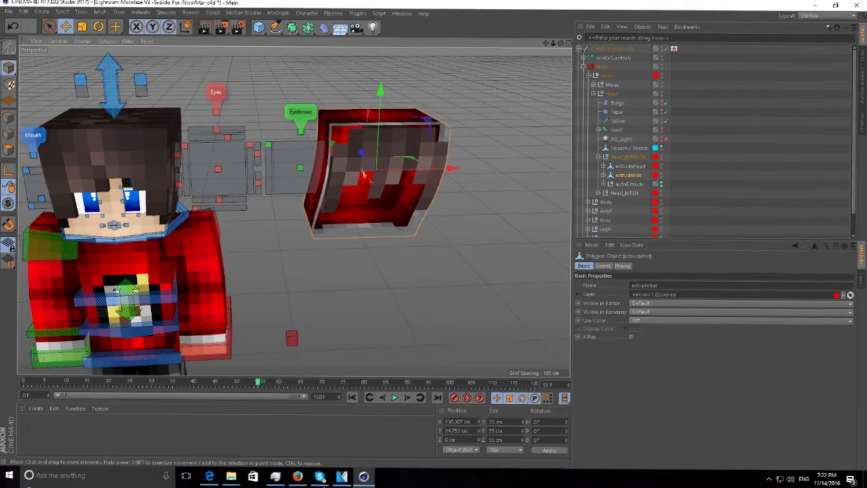
pyautogui.click(4, 148)
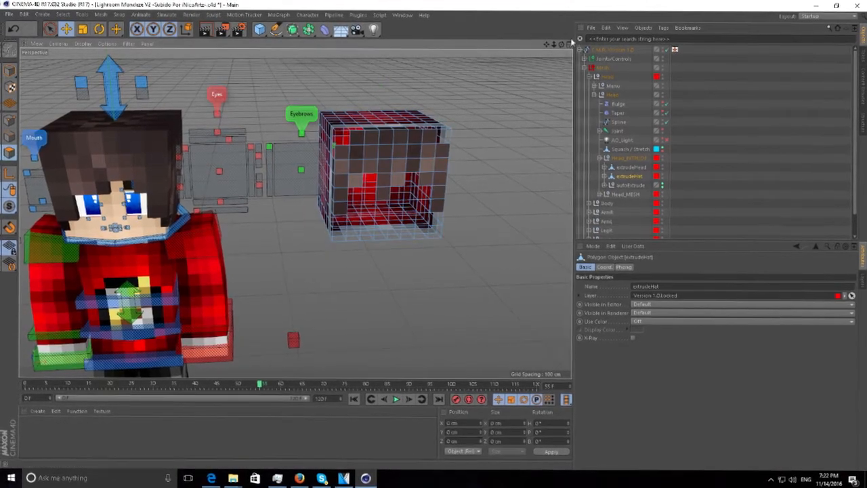
pyautogui.moveTo(566, 46); pyautogui.dragTo(493, 49)
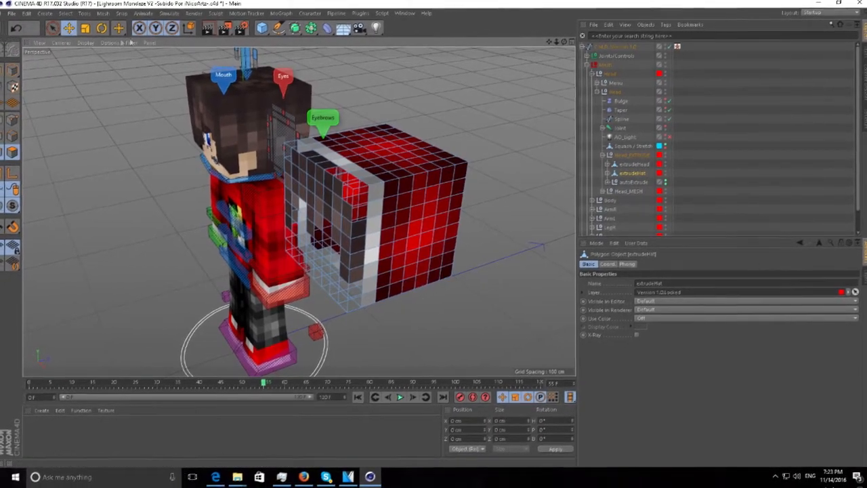
pyautogui.click(54, 27)
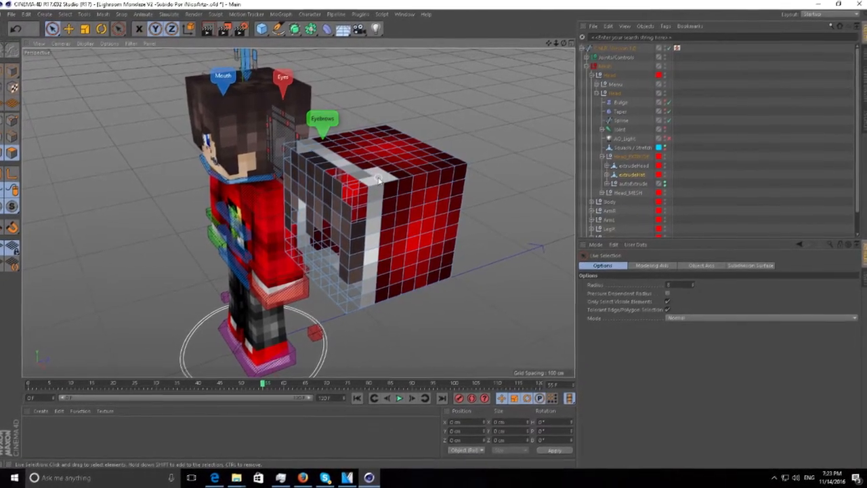
pyautogui.press('u')
pyautogui.press('l')
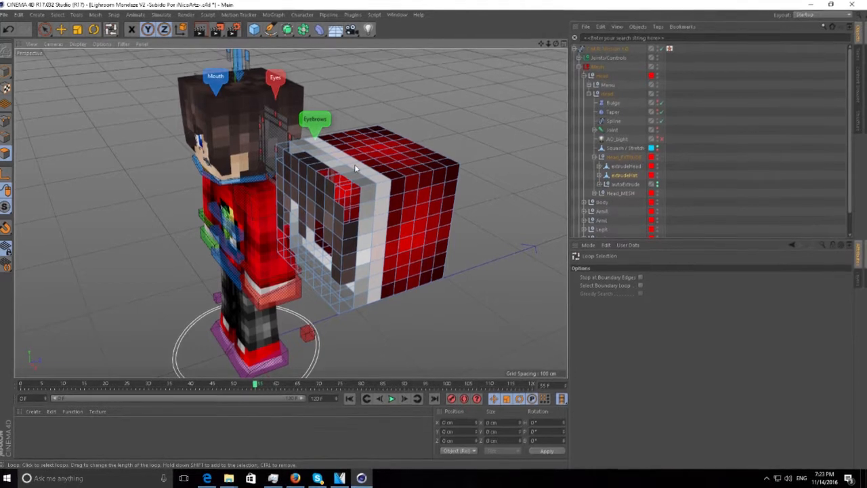
pyautogui.keyDown('shift'); pyautogui.click(400, 156); pyautogui.keyUp('shift')
pyautogui.keyDown('shift'); pyautogui.click(410, 153); pyautogui.keyUp('shift')
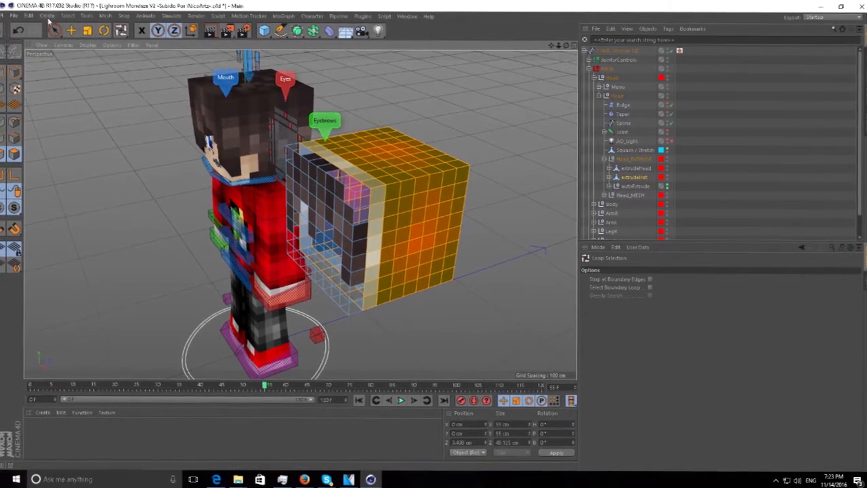
# Add the front hair and the whole back face of extrudeHat to the selection with Live Selection
pyautogui.click(54, 30)
pyautogui.moveTo(566, 46)
pyautogui.mouseDown()
pyautogui.moveTo(596, 13)
pyautogui.moveTo(570, 36)
pyautogui.mouseUp()
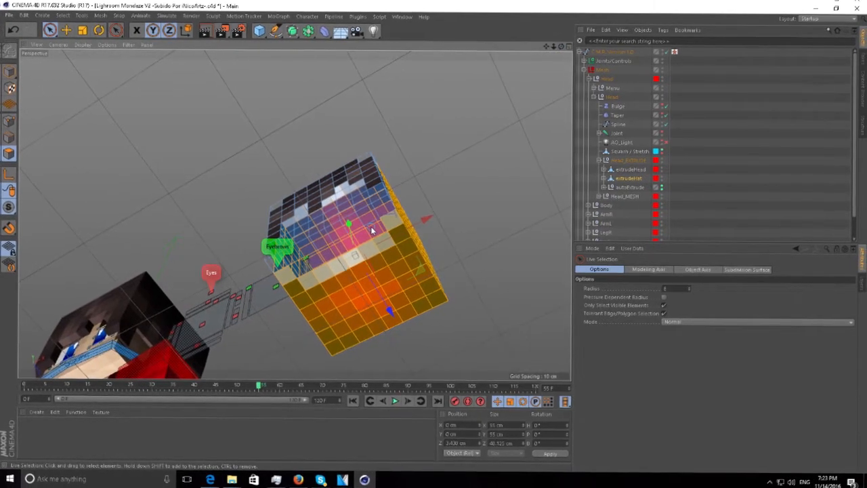
pyautogui.moveTo(562, 46); pyautogui.dragTo(478, 115)
pyautogui.moveTo(344, 269)
pyautogui.keyDown('shift'); pyautogui.mouseDown()
pyautogui.moveTo(345, 312)
pyautogui.moveTo(335, 270)
pyautogui.moveTo(314, 254)
pyautogui.moveTo(304, 274)
pyautogui.moveTo(293, 273)
pyautogui.moveTo(308, 244)
pyautogui.moveTo(268, 263)
pyautogui.mouseUp(); pyautogui.keyUp('shift')
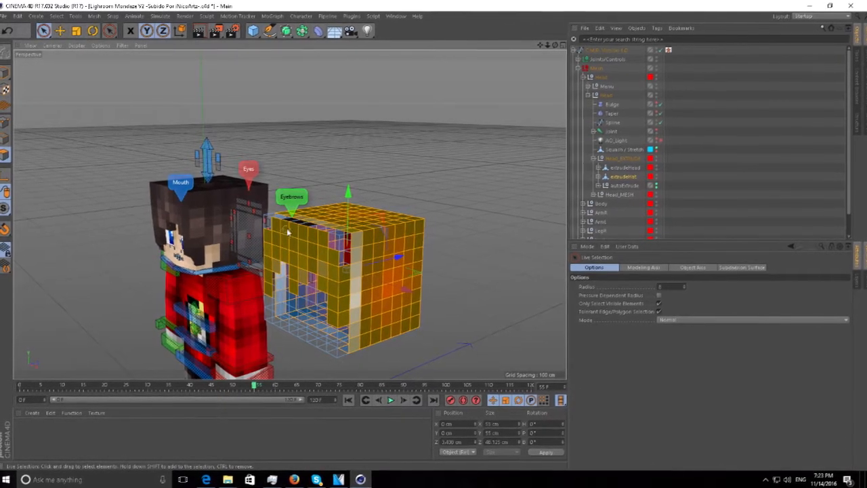
pyautogui.moveTo(561, 45); pyautogui.dragTo(637, 92)
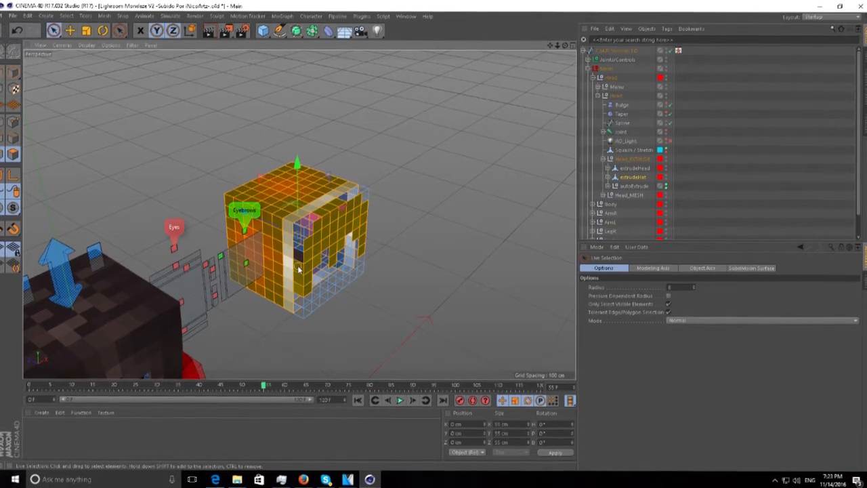
pyautogui.keyDown('alt'); pyautogui.moveTo(332, 237); pyautogui.dragTo(474, 190); pyautogui.keyUp('alt')
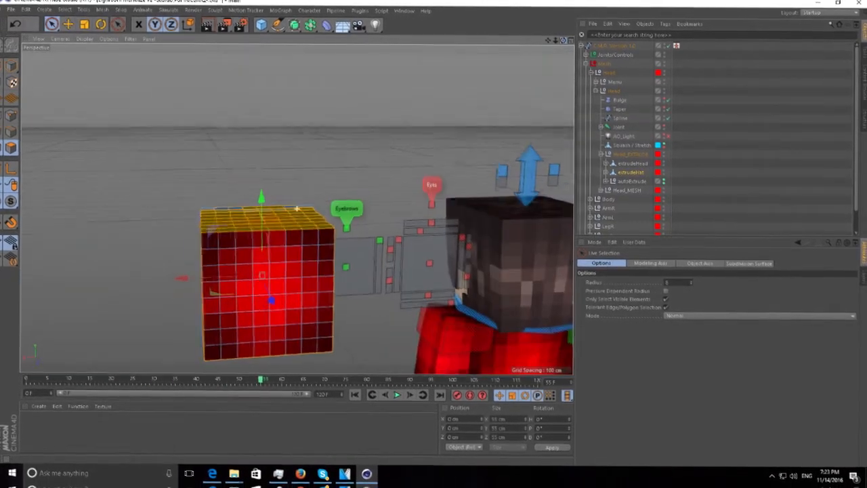
pyautogui.moveTo(545, 43); pyautogui.dragTo(543, 45)
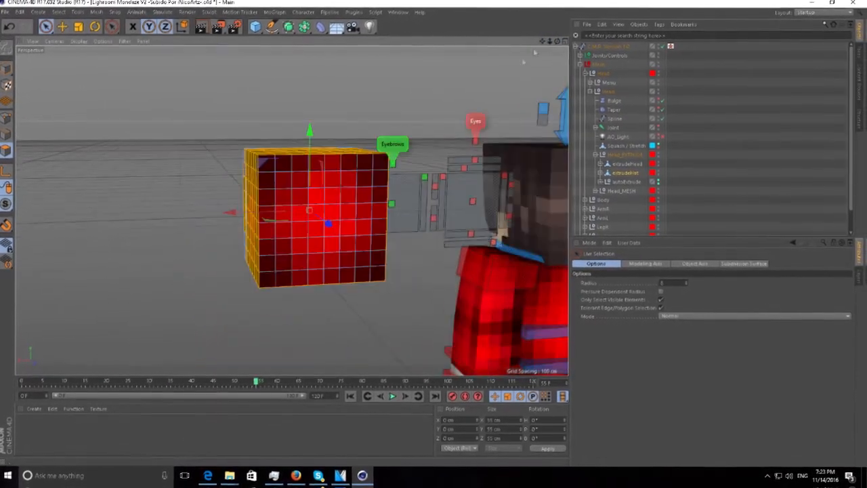
pyautogui.moveTo(262, 184); pyautogui.dragTo(366, 172)
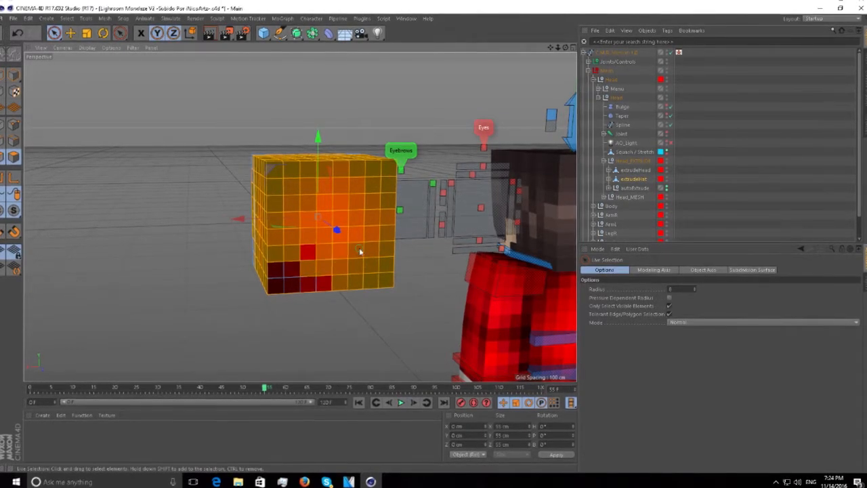
pyautogui.moveTo(313, 263)
pyautogui.mouseDown()
pyautogui.moveTo(284, 276)
pyautogui.moveTo(320, 283)
pyautogui.mouseUp()
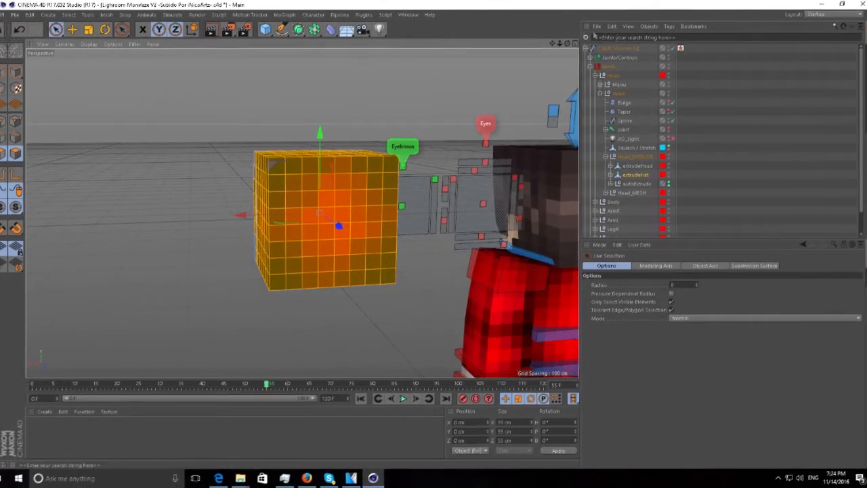
# Invert the polygon selection of extrudeHat and delete the empty polygons around its front opening and underside
pyautogui.moveTo(568, 42); pyautogui.dragTo(704, 43)
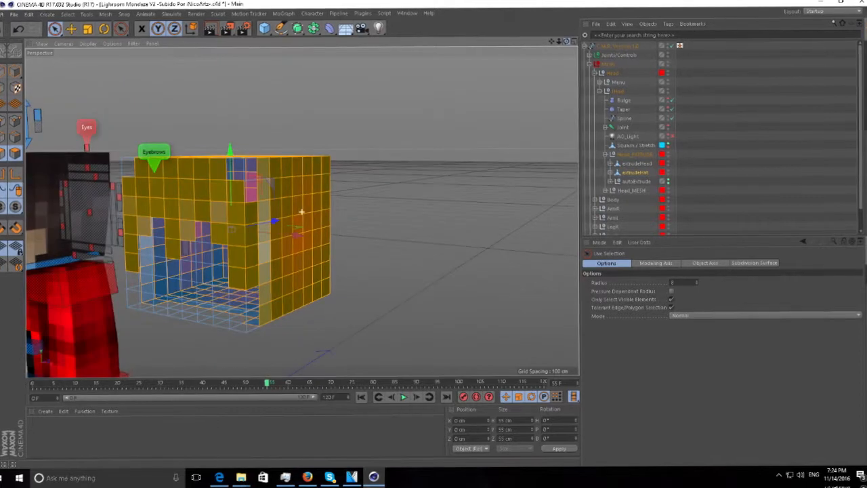
pyautogui.moveTo(558, 43); pyautogui.dragTo(541, 75)
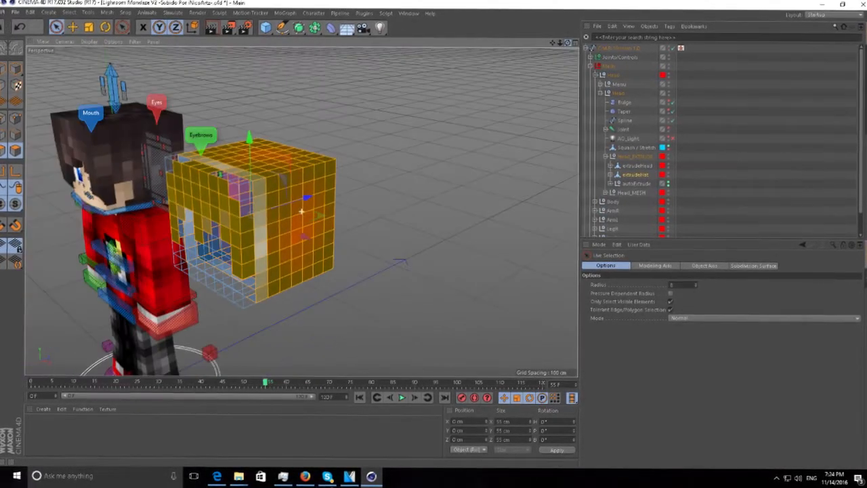
pyautogui.moveTo(568, 42); pyautogui.dragTo(613, 43)
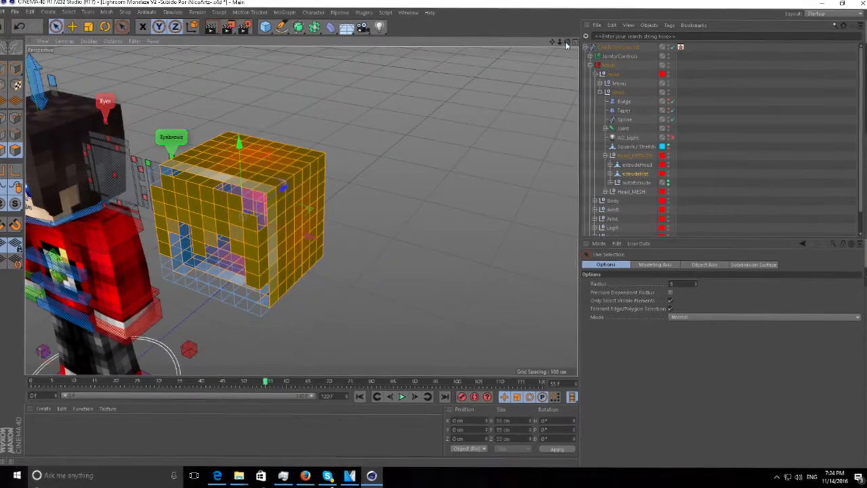
pyautogui.press('u')
pyautogui.press('i')
pyautogui.moveTo(565, 42); pyautogui.dragTo(568, 45)
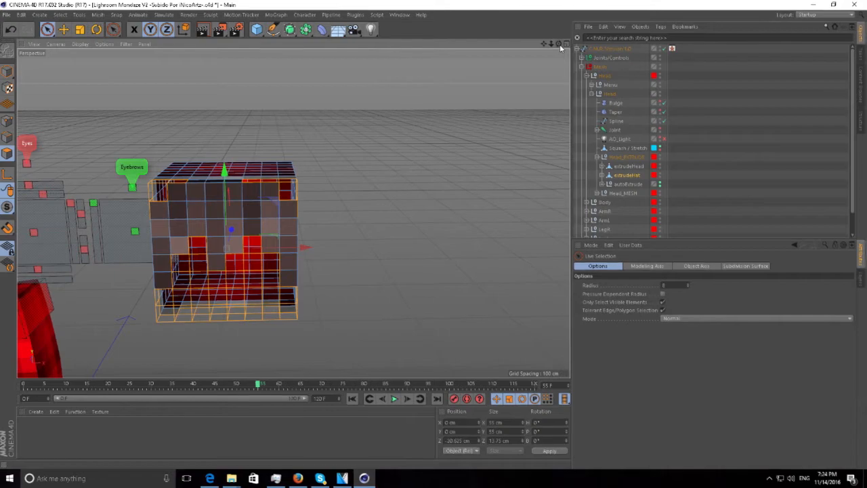
pyautogui.press('Delete')
# Select all remaining extrudeHat polygons and deselect the red ones on the hood's underside
pyautogui.moveTo(563, 46); pyautogui.dragTo(562, 75)
pyautogui.hotkey('ctrl', 'a')
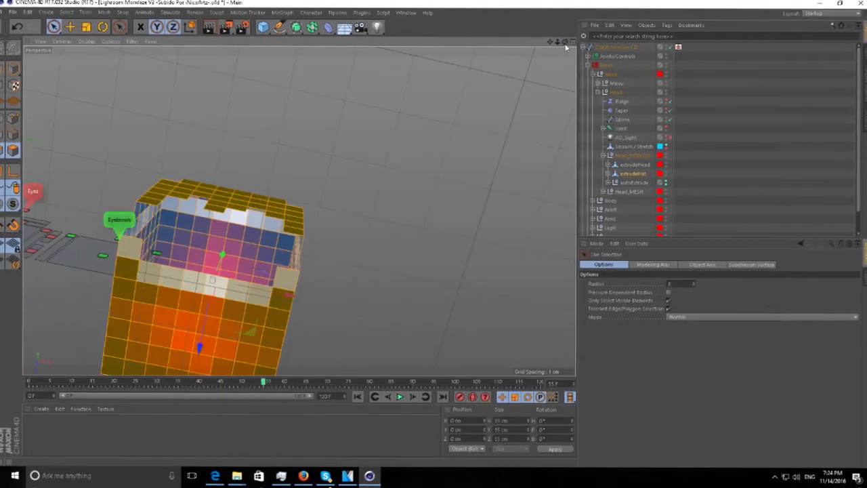
pyautogui.moveTo(548, 43); pyautogui.dragTo(548, 46)
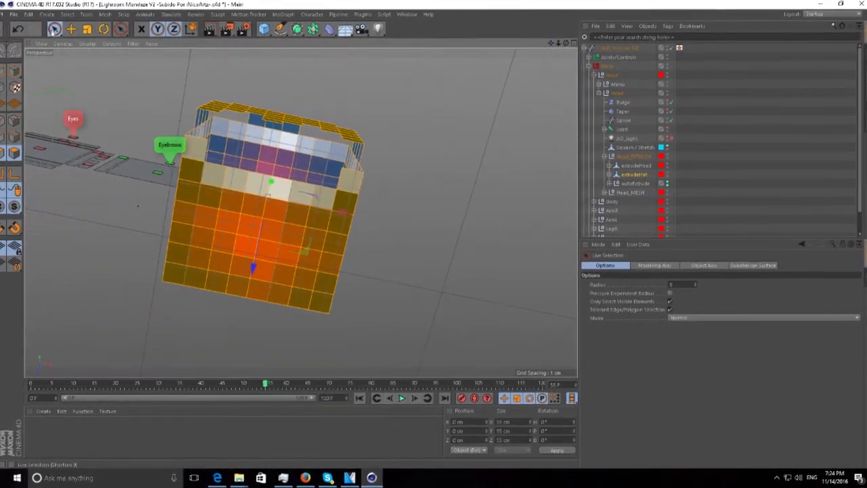
pyautogui.moveTo(304, 212)
pyautogui.mouseDown()
pyautogui.moveTo(335, 199)
pyautogui.moveTo(319, 250)
pyautogui.moveTo(271, 270)
pyautogui.moveTo(305, 291)
pyautogui.moveTo(325, 244)
pyautogui.moveTo(308, 210)
pyautogui.mouseUp()
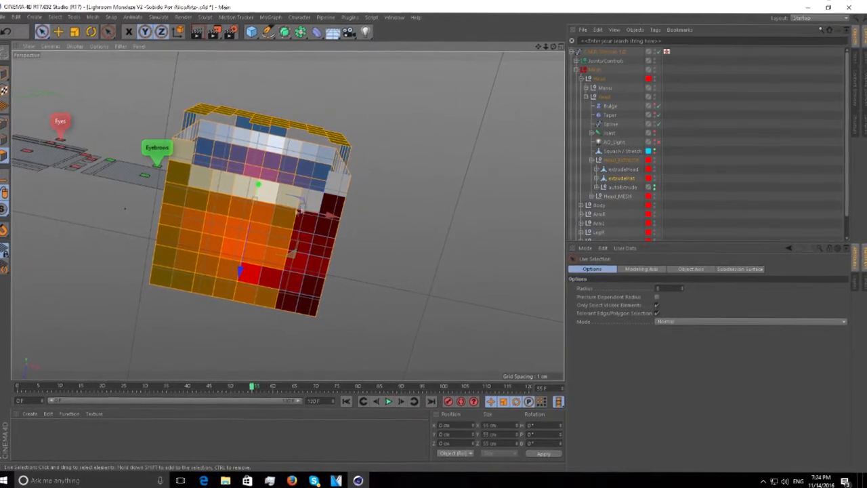
pyautogui.moveTo(239, 238); pyautogui.dragTo(230, 281)
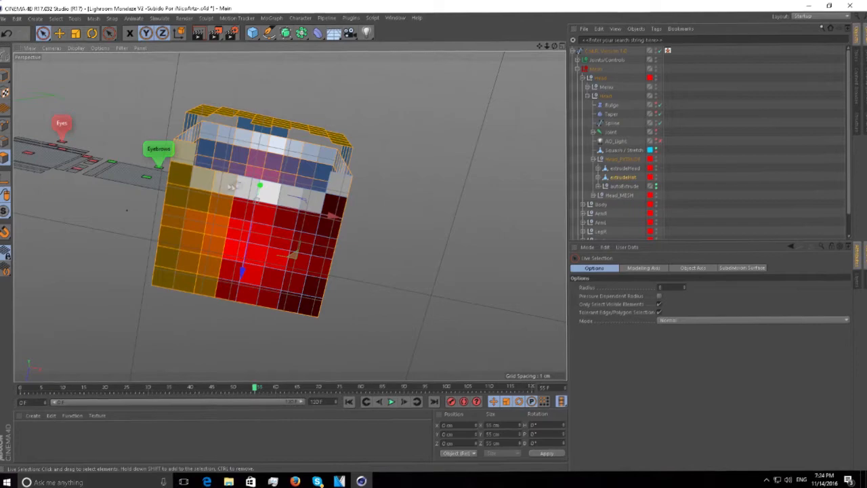
pyautogui.moveTo(218, 210)
pyautogui.mouseDown()
pyautogui.moveTo(209, 271)
pyautogui.moveTo(178, 267)
pyautogui.moveTo(190, 219)
pyautogui.mouseUp()
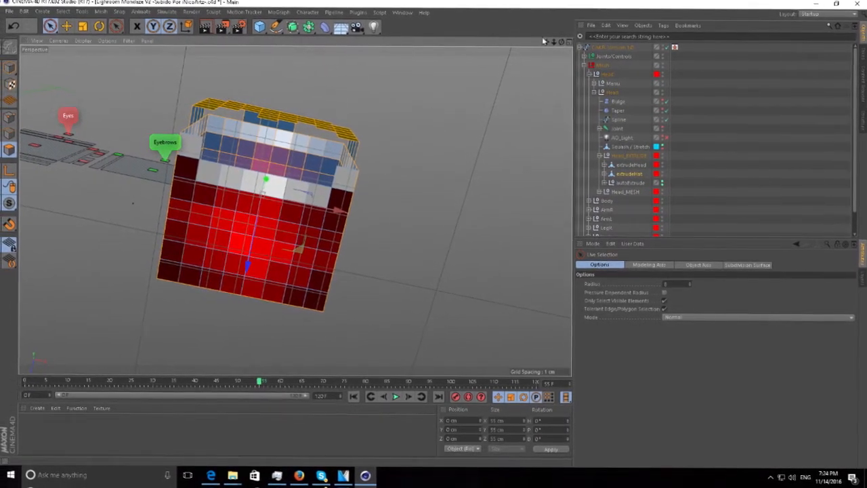
# Extrude the selected hood and hair polygons of extrudeHat by 4 cm
pyautogui.moveTo(560, 42); pyautogui.dragTo(559, 136)
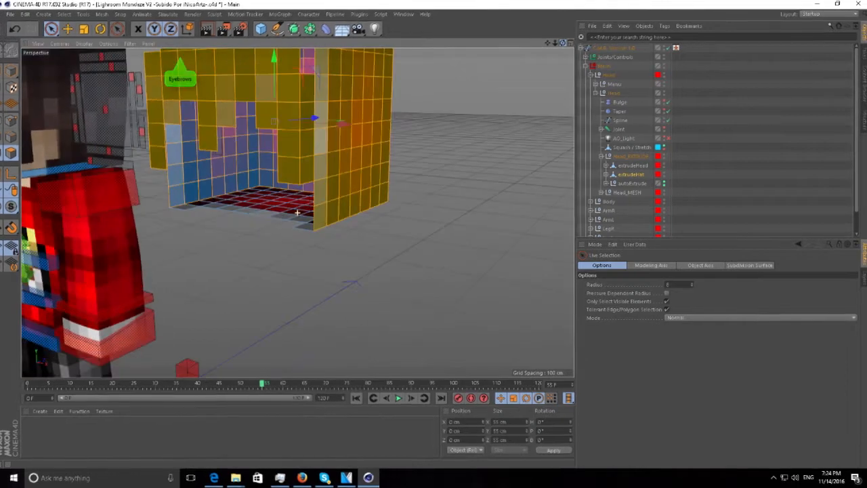
pyautogui.moveTo(553, 43)
pyautogui.mouseDown()
pyautogui.moveTo(508, 44)
pyautogui.moveTo(562, 17)
pyautogui.moveTo(562, 34)
pyautogui.mouseUp()
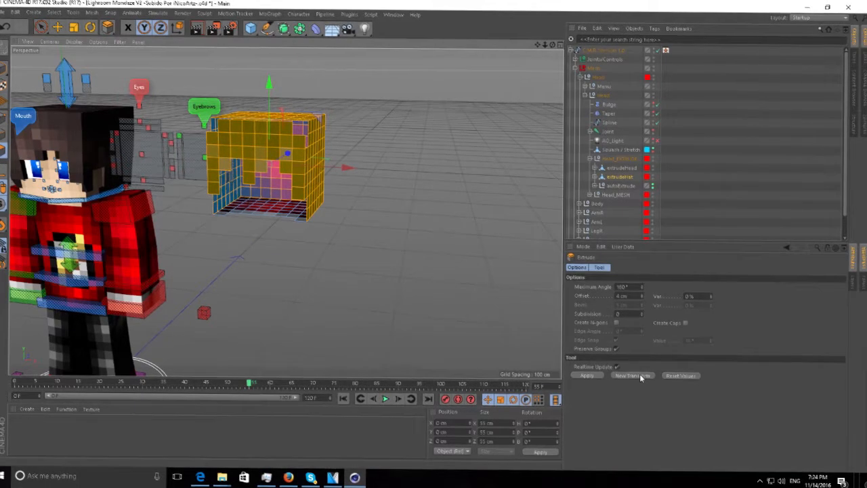
pyautogui.click(639, 375)
pyautogui.moveTo(547, 48); pyautogui.dragTo(599, 165)
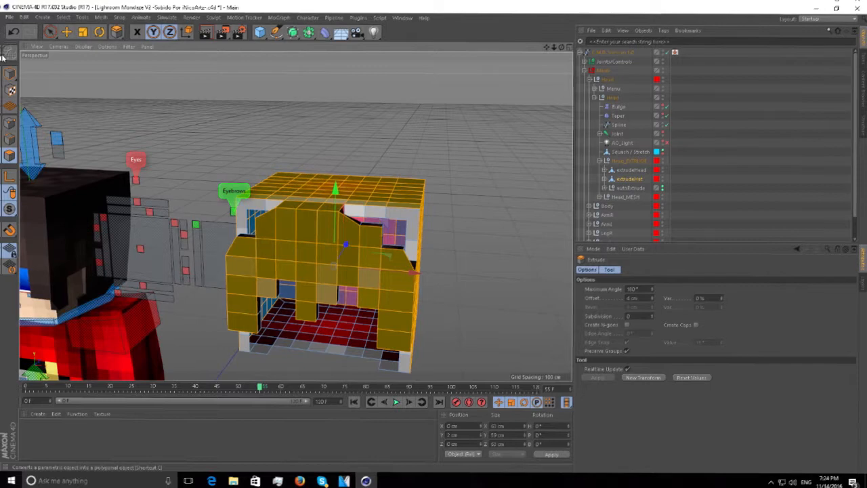
# Select the upper and side polygons of the front hair on extrudeHat and extrude them by 2 cm
pyautogui.click(50, 31)
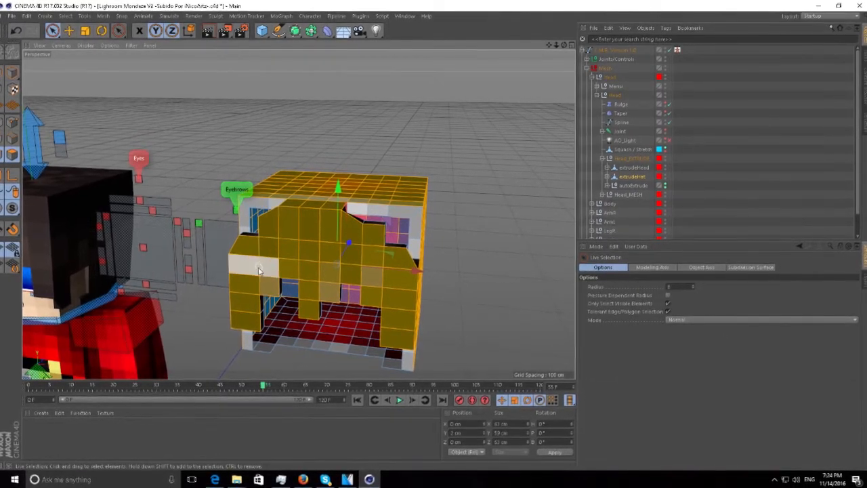
pyautogui.moveTo(244, 277)
pyautogui.mouseDown()
pyautogui.moveTo(318, 230)
pyautogui.moveTo(388, 279)
pyautogui.moveTo(386, 299)
pyautogui.moveTo(379, 298)
pyautogui.moveTo(386, 255)
pyautogui.mouseUp()
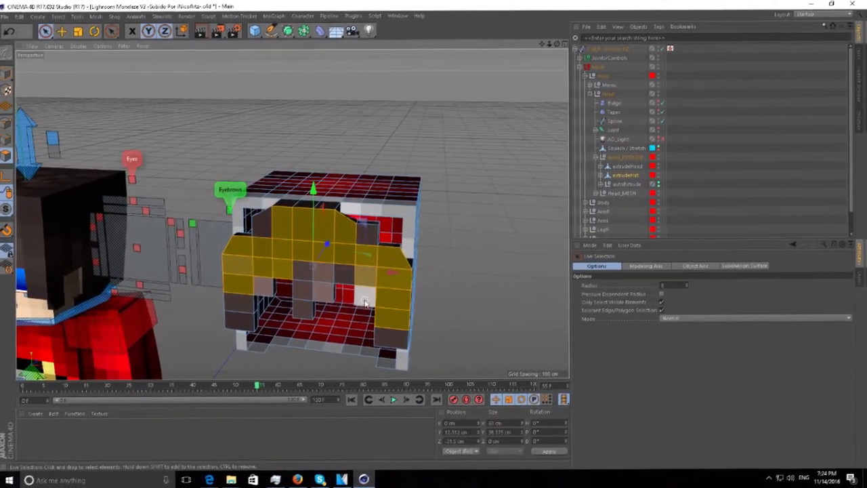
pyautogui.press('d')
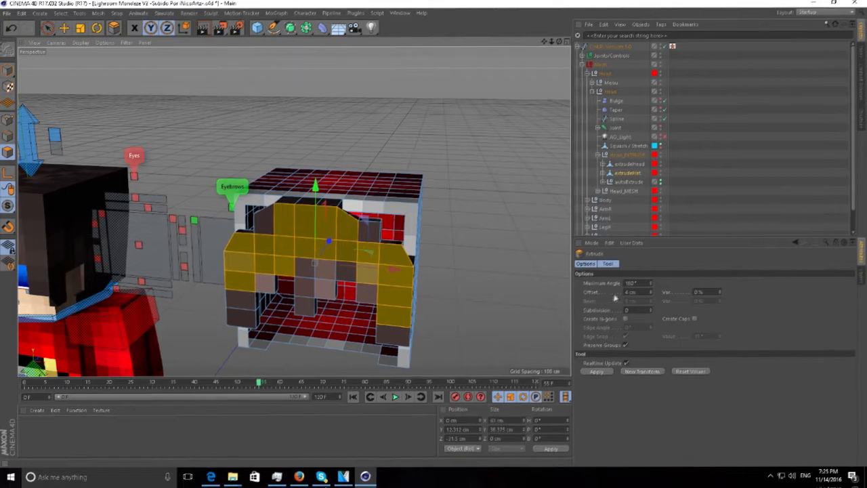
pyautogui.doubleClick(627, 292)
pyautogui.write('3')
pyautogui.click(639, 368)
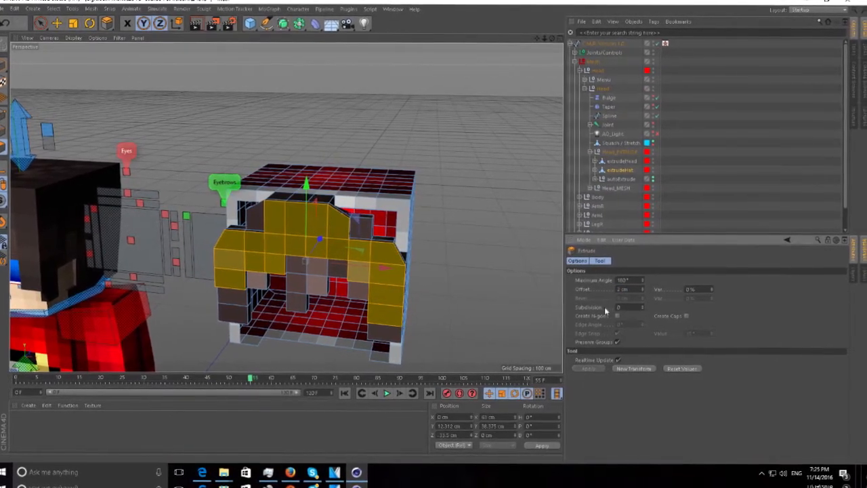
# Select a smaller group of upper front hair polygons and extrude them by another 2 cm
pyautogui.doubleClick(622, 280)
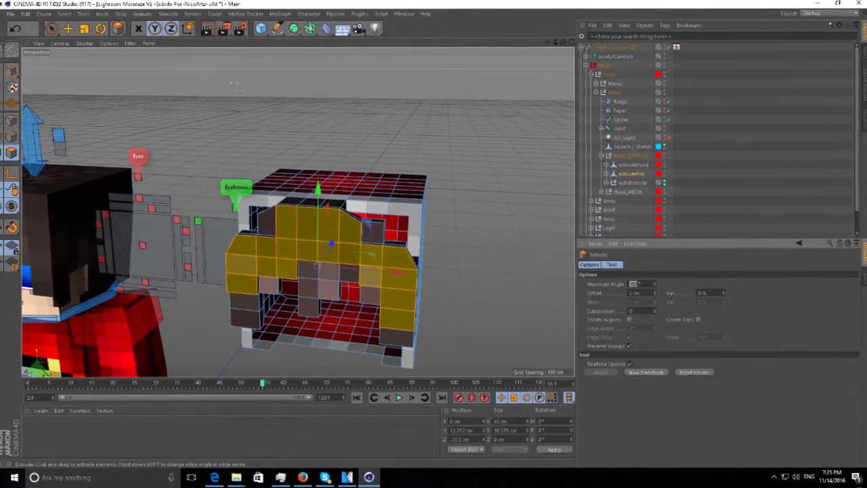
pyautogui.click(52, 29)
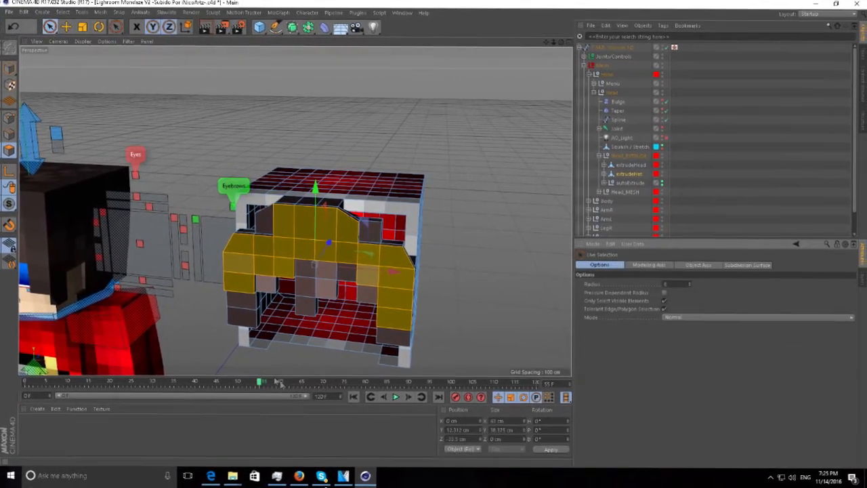
pyautogui.moveTo(234, 262)
pyautogui.mouseDown()
pyautogui.moveTo(284, 245)
pyautogui.moveTo(306, 226)
pyautogui.moveTo(352, 264)
pyautogui.moveTo(384, 268)
pyautogui.moveTo(381, 295)
pyautogui.mouseUp()
pyautogui.press('d')
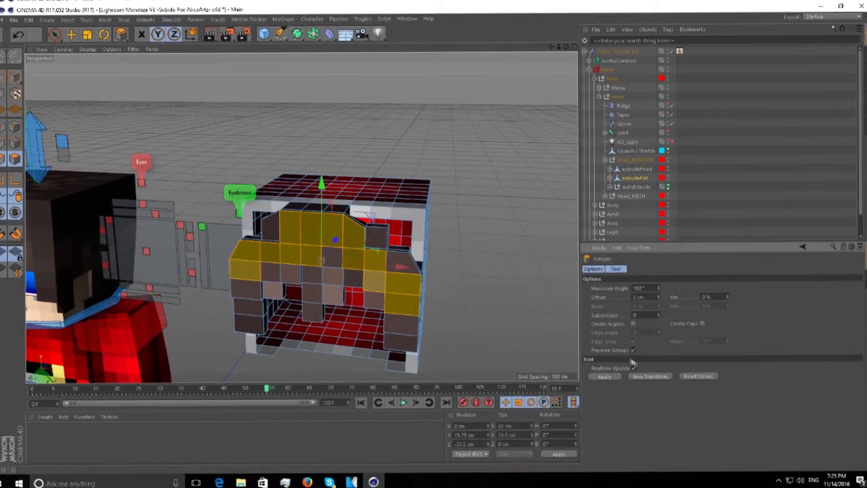
# Extrude a narrower group of upper front hair polygons by 2 cm, and a single polygon of that group by another 2 cm
pyautogui.click(55, 35)
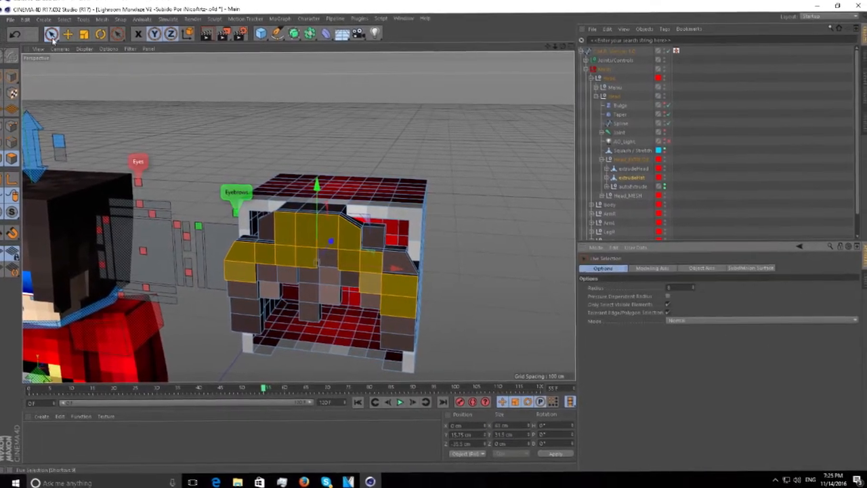
pyautogui.moveTo(283, 259)
pyautogui.mouseDown()
pyautogui.moveTo(305, 234)
pyautogui.moveTo(366, 259)
pyautogui.mouseUp()
pyautogui.press('d')
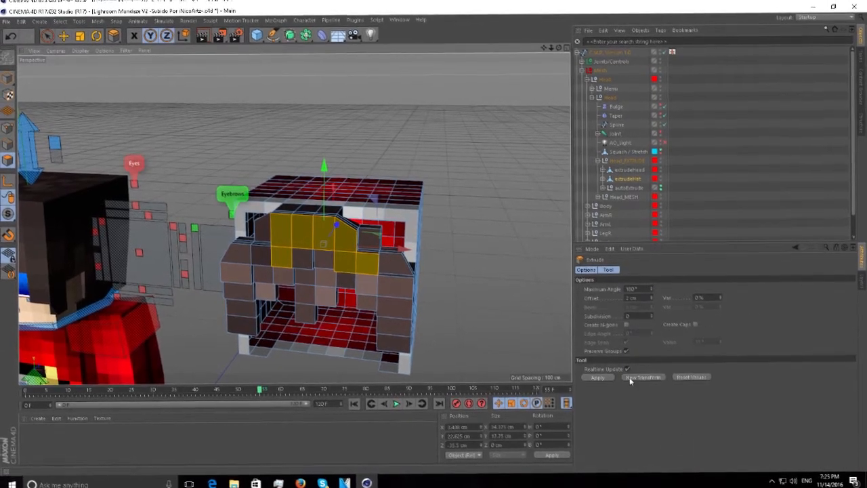
pyautogui.click(44, 37)
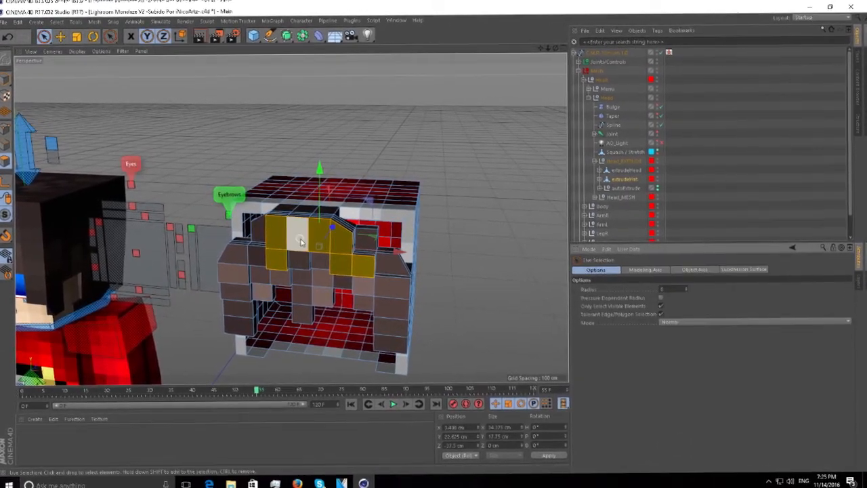
pyautogui.click(292, 238)
pyautogui.press('d')
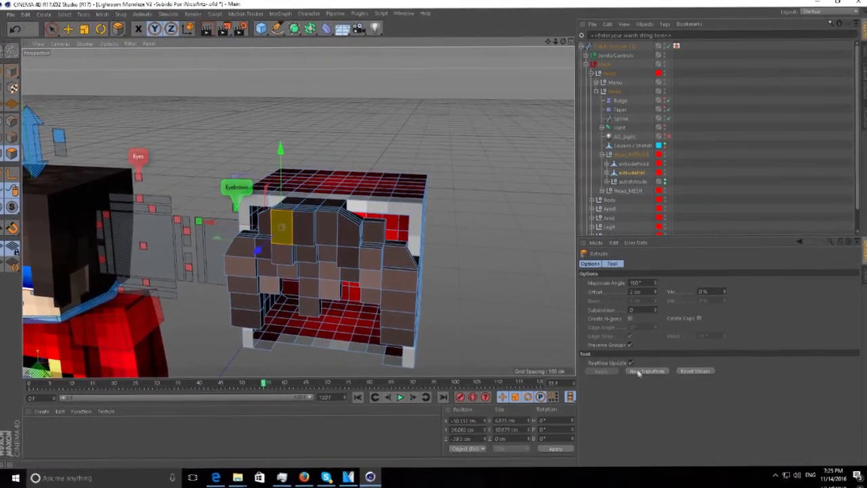
# Move the whole extrudeHat object back onto the character's head by setting its X position to 0 cm
pyautogui.click(12, 71)
pyautogui.click(70, 30)
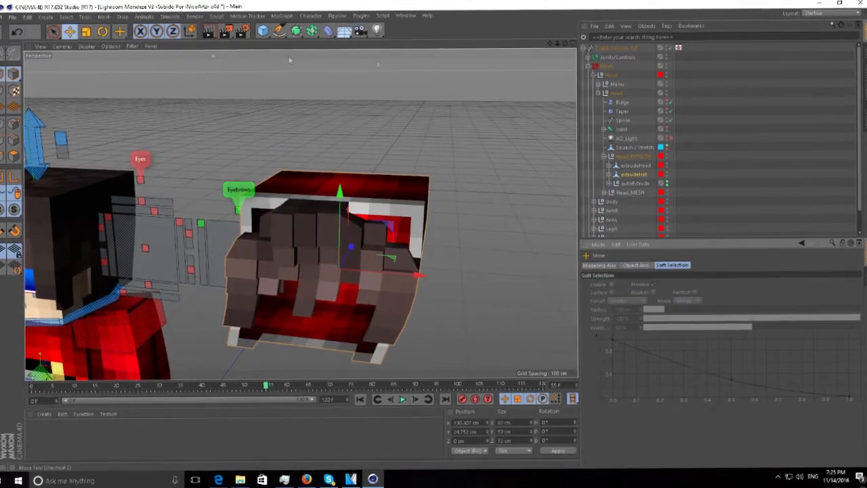
pyautogui.moveTo(564, 45); pyautogui.dragTo(546, 57)
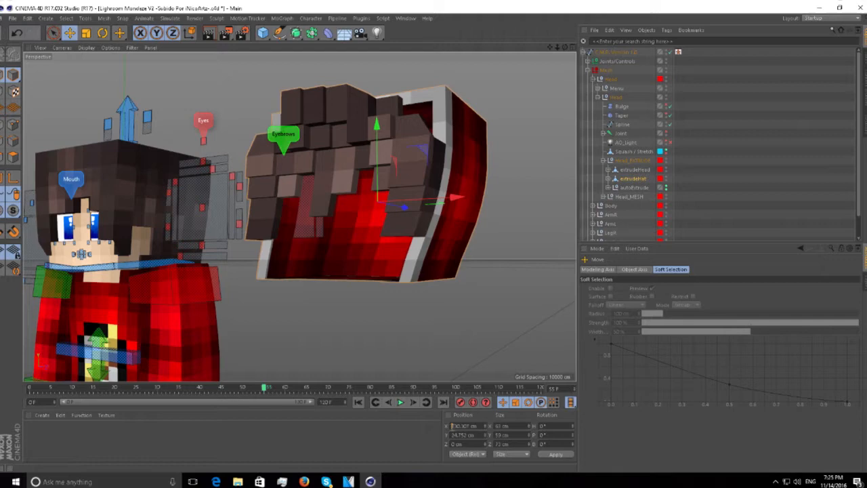
pyautogui.click(558, 455)
pyautogui.moveTo(566, 47); pyautogui.dragTo(523, 41)
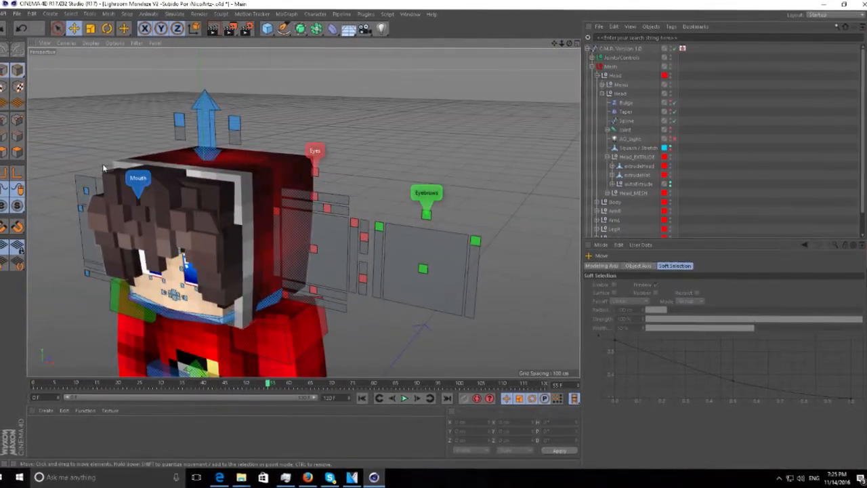
# Loop-select the white front trim of the hood on extrudeHat and try extruding the selection by 2 cm
pyautogui.click(193, 163)
pyautogui.click(15, 153)
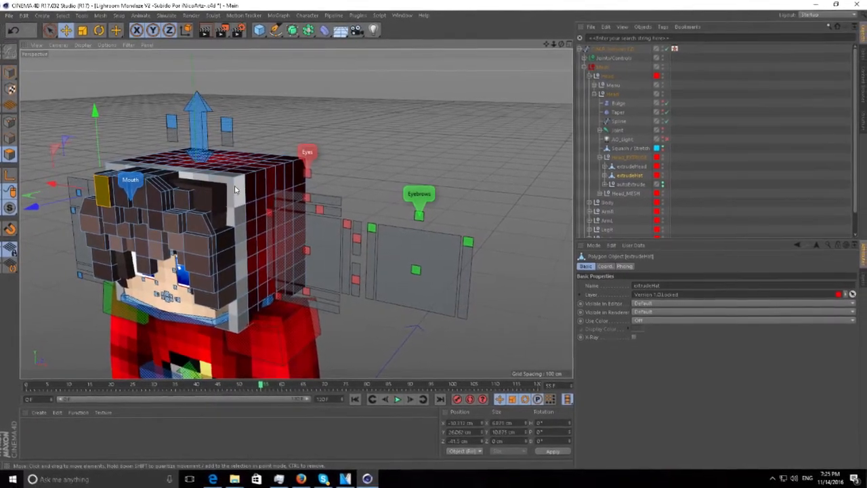
pyautogui.press('u')
pyautogui.press('l')
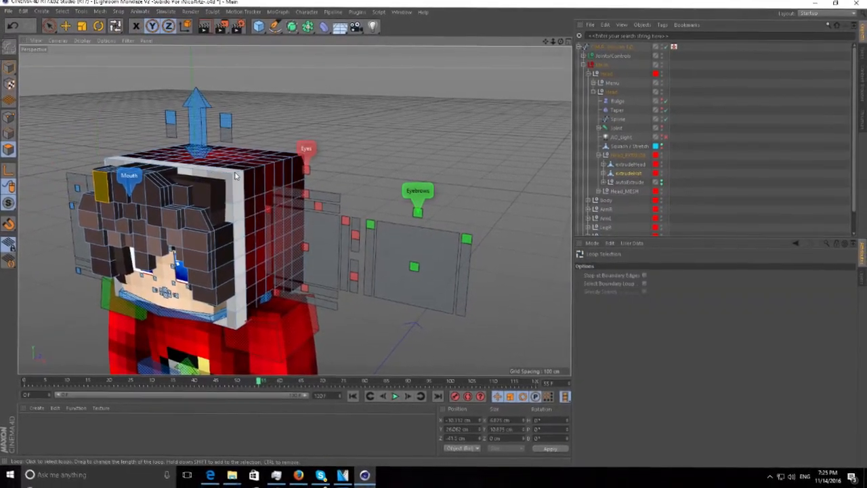
pyautogui.click(229, 175)
pyautogui.press('d')
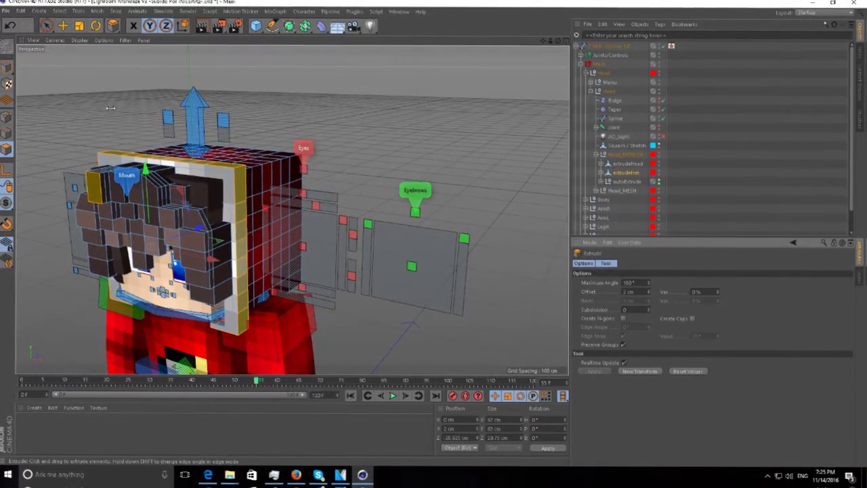
# Undo the trim extrusion and extrude the white hood trim by 2 cm without the stray hair polygon
pyautogui.hotkey('ctrl', 'z')
pyautogui.press('space')
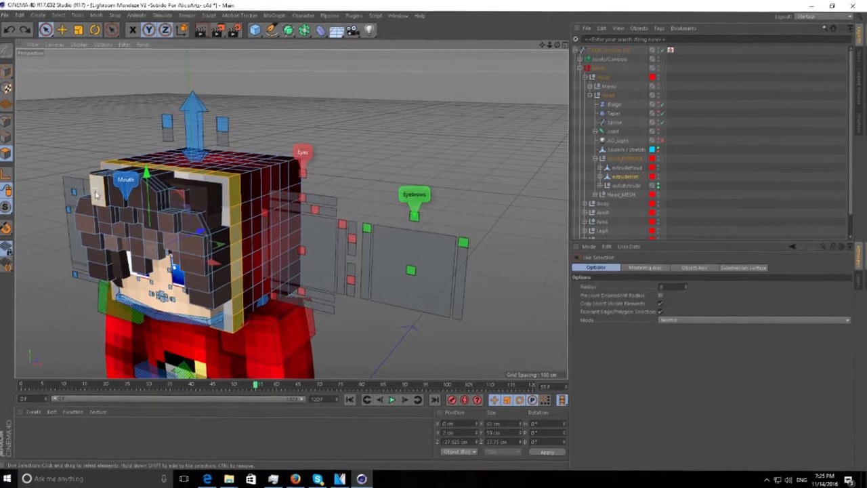
pyautogui.press('d')
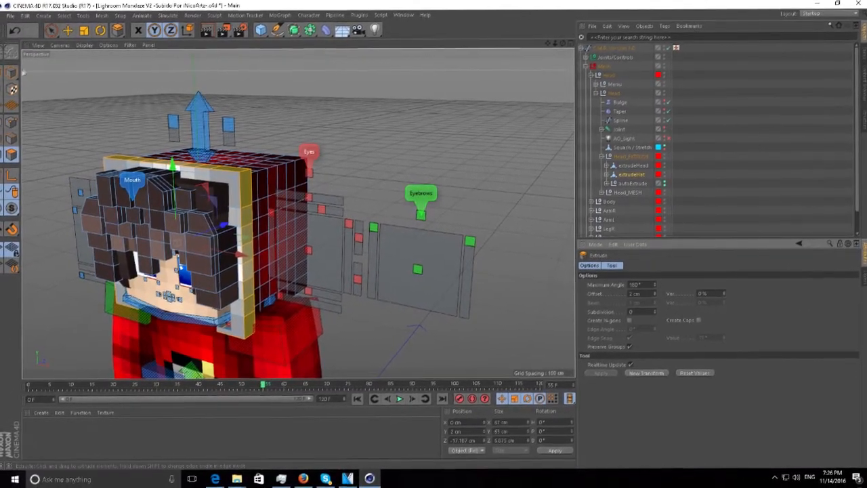
pyautogui.click(11, 72)
pyautogui.click(68, 30)
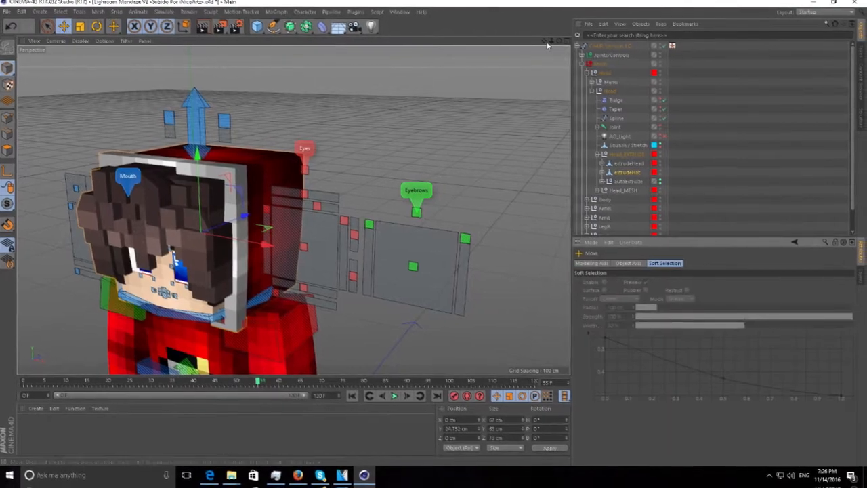
# Collapse the rig's Mesh hierarchy in the object list and clear the object selection
pyautogui.moveTo(559, 42); pyautogui.dragTo(286, 211)
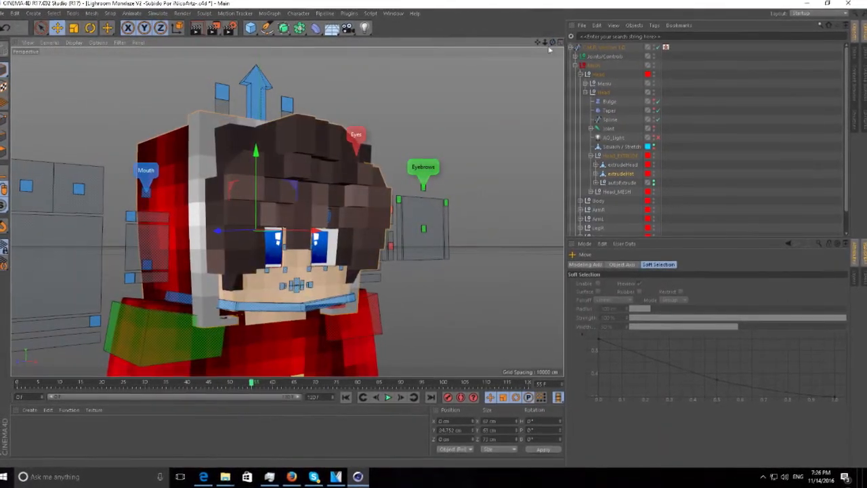
pyautogui.moveTo(553, 43); pyautogui.dragTo(290, 209)
pyautogui.moveTo(563, 43)
pyautogui.mouseDown()
pyautogui.moveTo(294, 213)
pyautogui.moveTo(554, 44)
pyautogui.mouseUp()
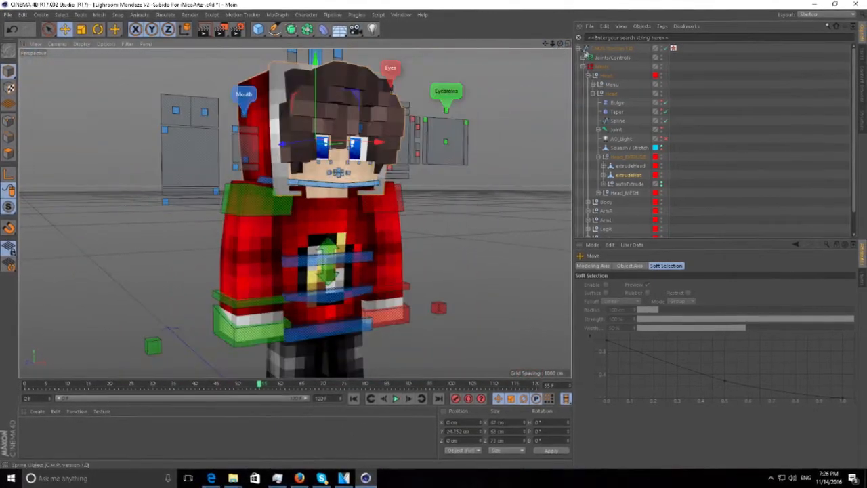
pyautogui.click(584, 66)
pyautogui.click(613, 137)
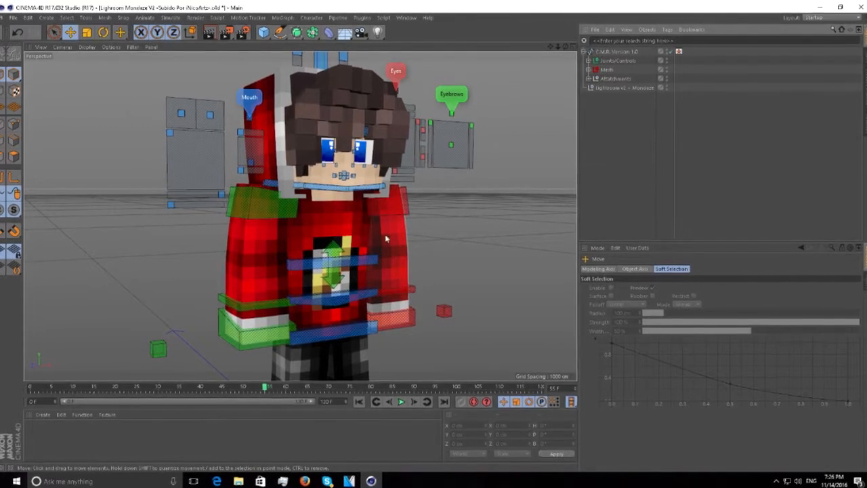
# Loop-select the white cuff polygons on meshArmR and extrude them by 2 cm
pyautogui.click(269, 231)
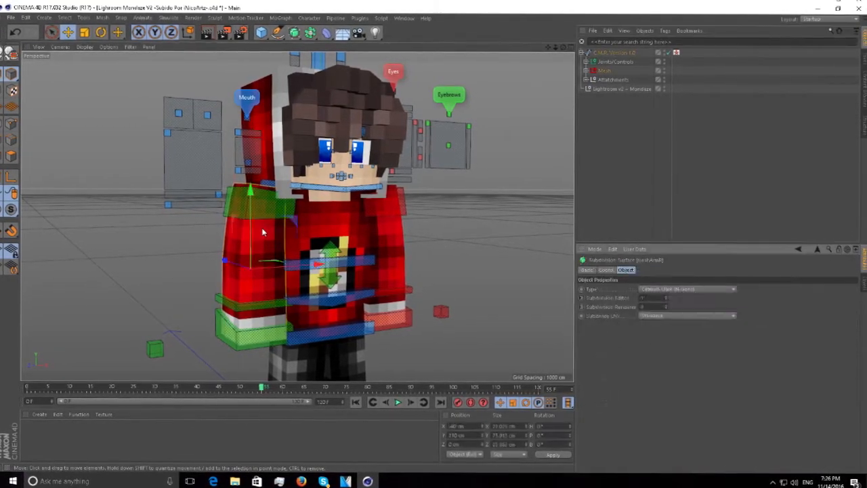
pyautogui.click(7, 157)
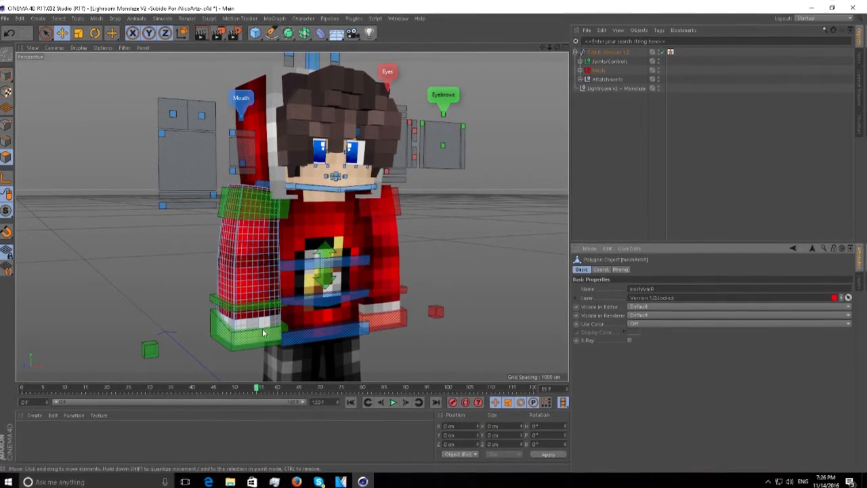
pyautogui.press('u')
pyautogui.press('l')
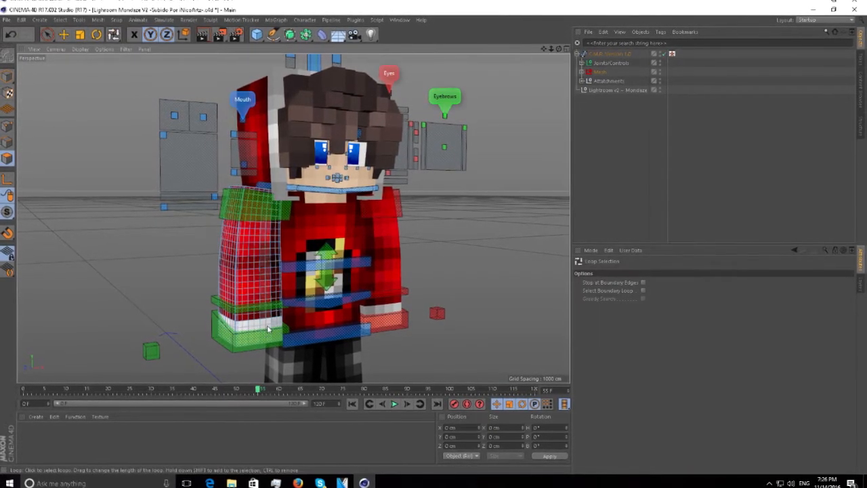
pyautogui.click(268, 328)
pyautogui.press('d')
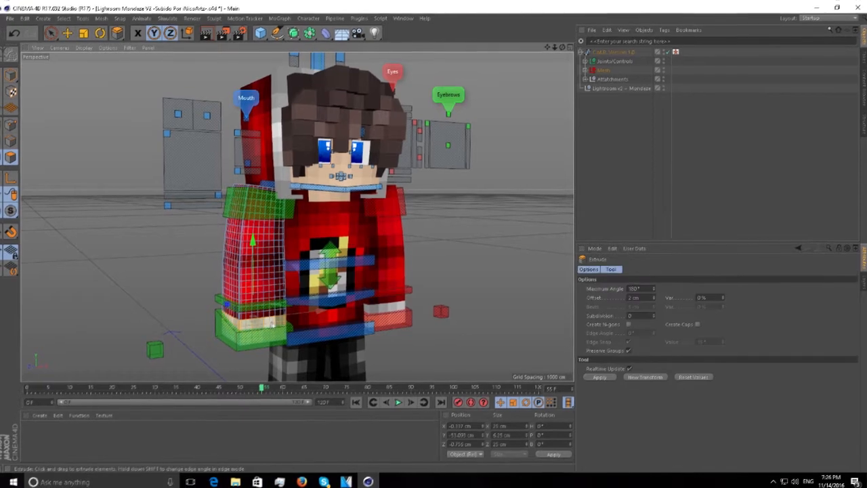
pyautogui.click(648, 375)
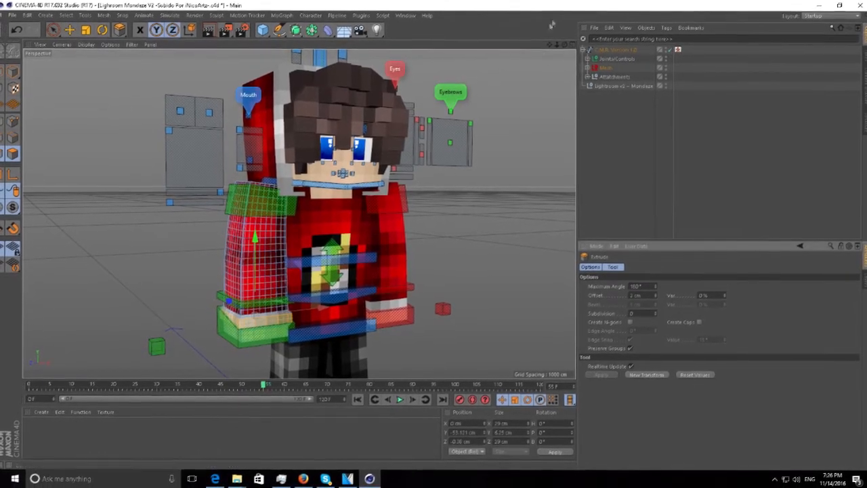
pyautogui.moveTo(555, 46)
pyautogui.mouseDown()
pyautogui.moveTo(589, 46)
pyautogui.moveTo(554, 44)
pyautogui.mouseUp()
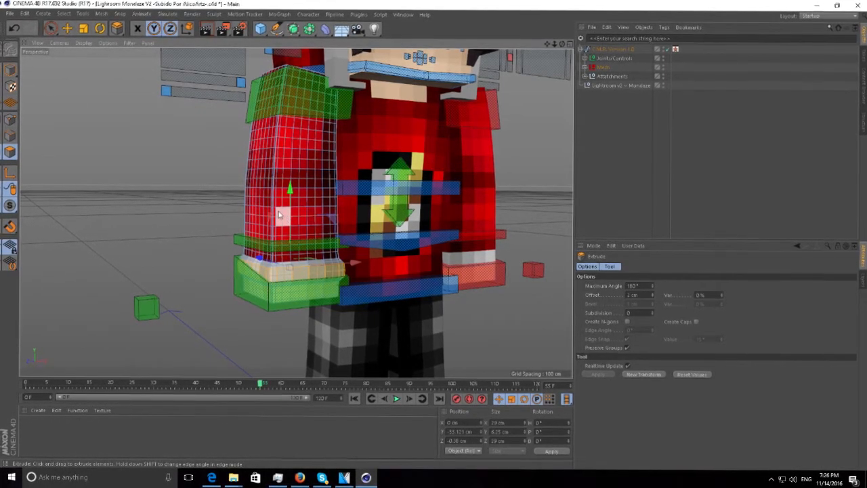
pyautogui.click(10, 70)
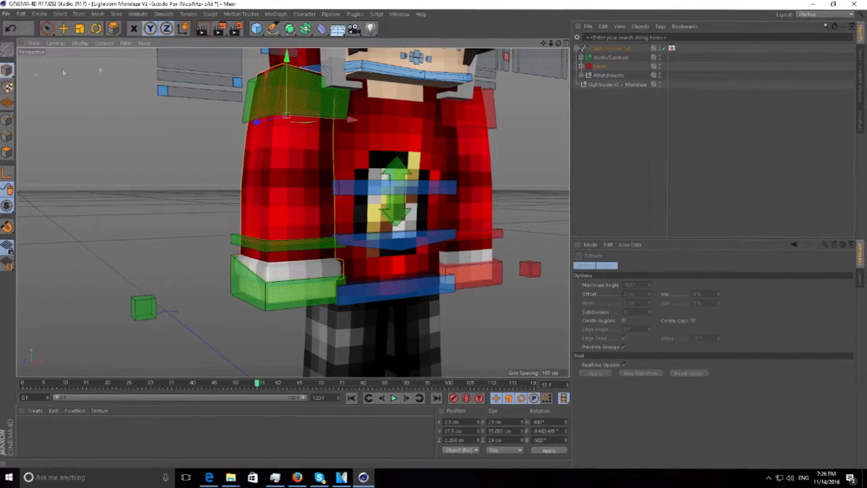
pyautogui.moveTo(549, 43); pyautogui.dragTo(596, 64)
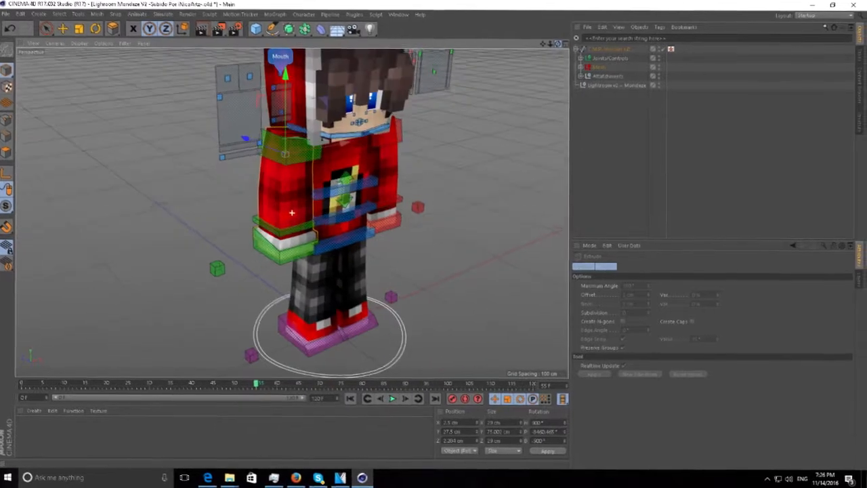
pyautogui.moveTo(552, 45); pyautogui.dragTo(496, 37)
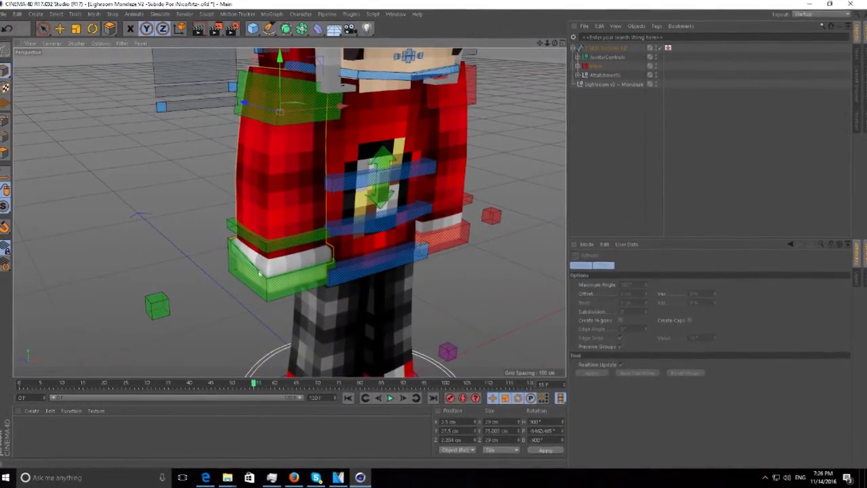
# Select all polygons of meshArmR and set the Knife tool to Loop mode
pyautogui.click(5, 156)
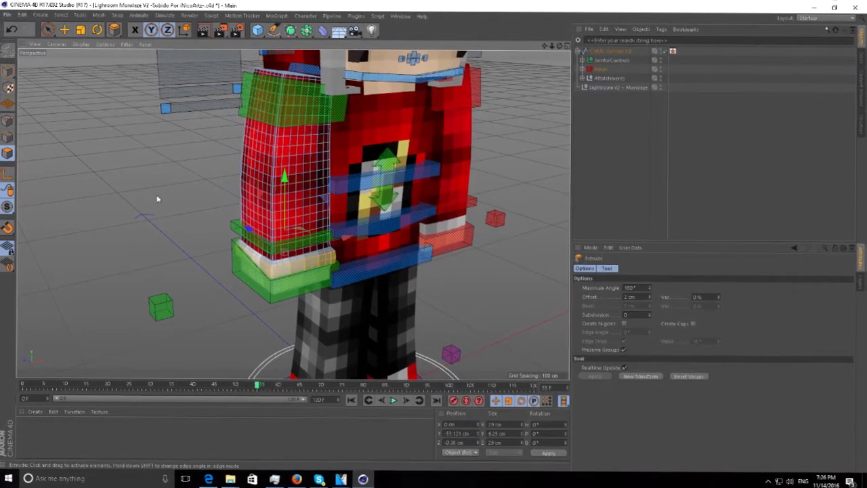
pyautogui.hotkey('ctrl', 'a')
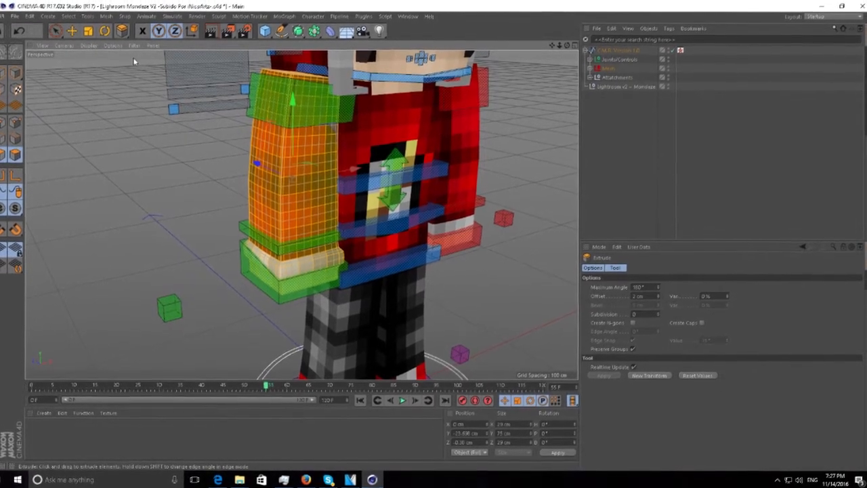
pyautogui.press('k')
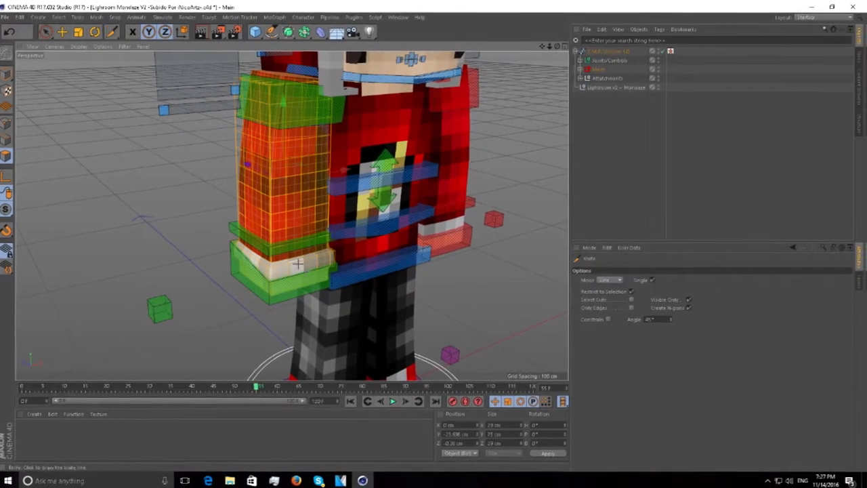
pyautogui.click(606, 277)
pyautogui.click(612, 311)
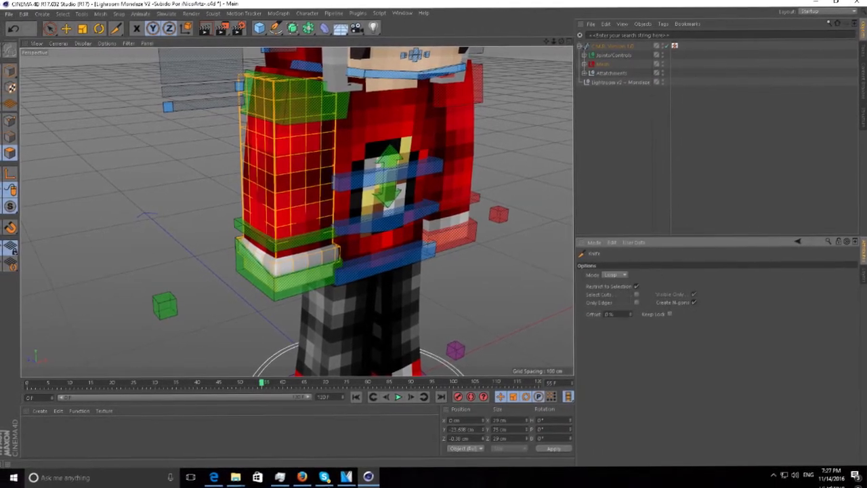
# Try to make loop cuts through the white cuff of meshArmR with the Knife tool
pyautogui.moveTo(554, 42); pyautogui.dragTo(532, 59)
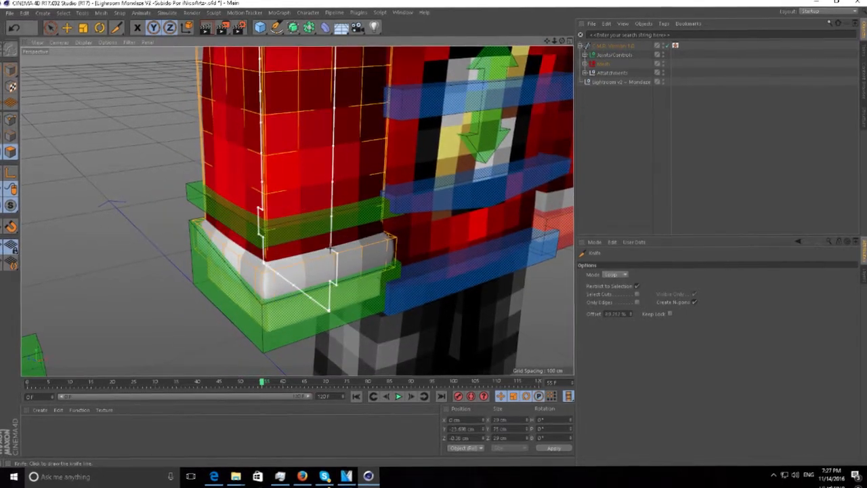
pyautogui.click(329, 248)
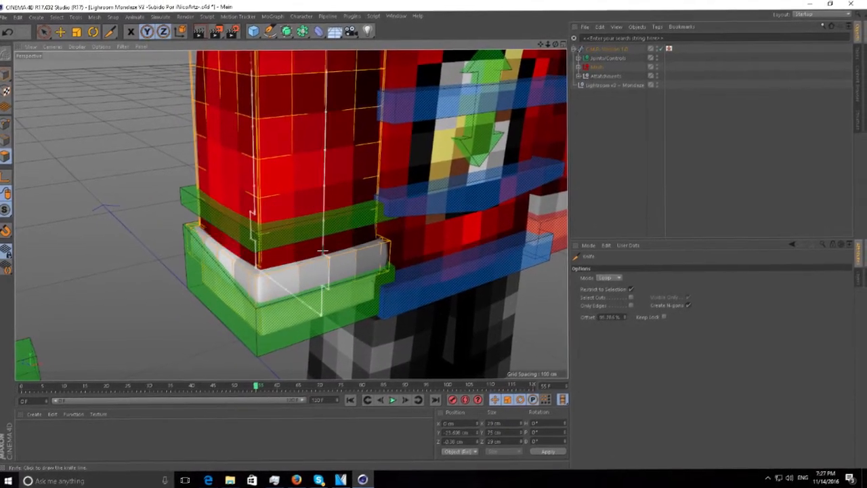
pyautogui.moveTo(556, 44); pyautogui.dragTo(557, 31)
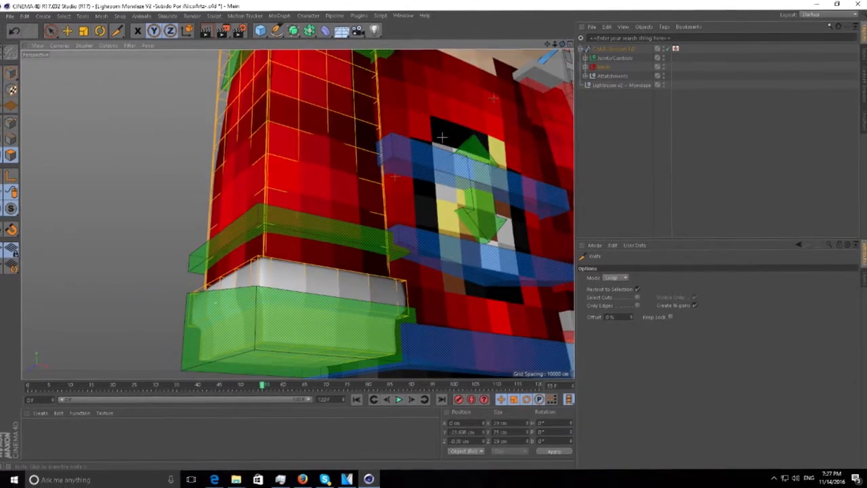
pyautogui.click(332, 309)
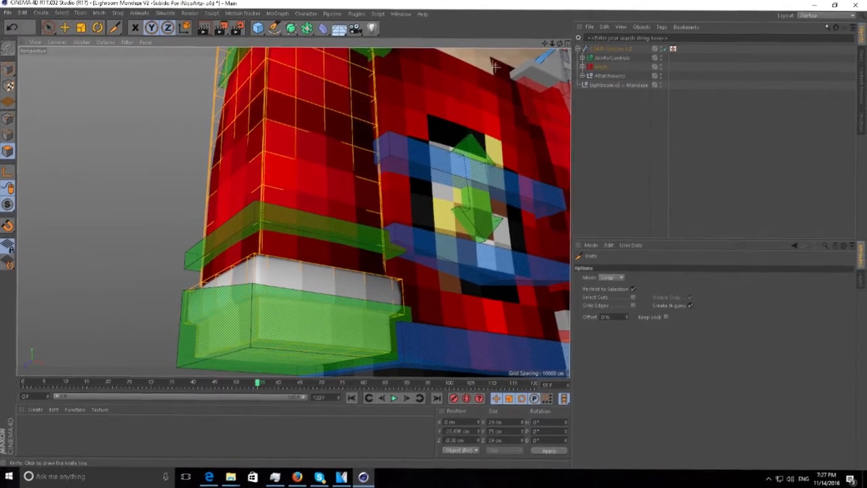
pyautogui.click(7, 71)
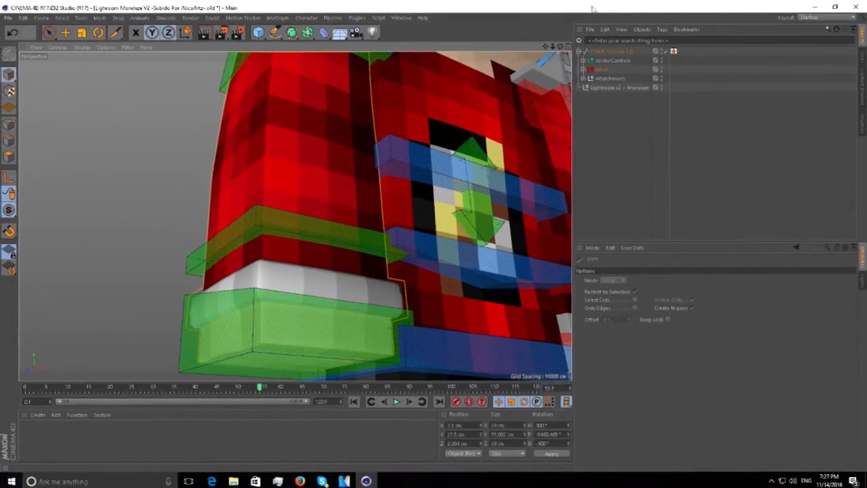
pyautogui.moveTo(562, 45); pyautogui.dragTo(535, 54)
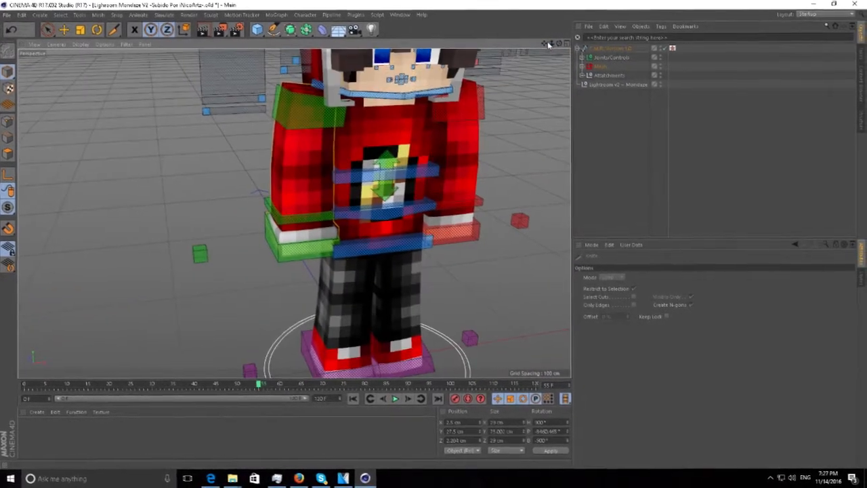
# Loop-select the white cuff polygons on meshArmL and extrude them by 2 cm
pyautogui.scroll(3, 285, 203)
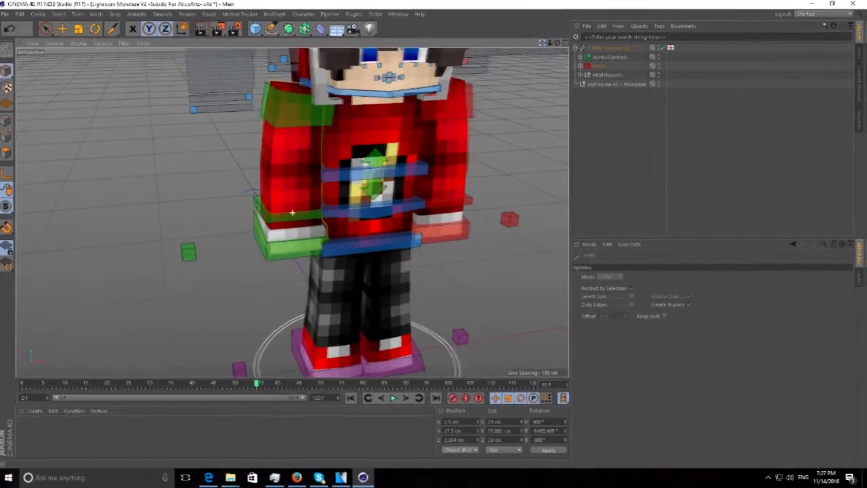
pyautogui.click(61, 28)
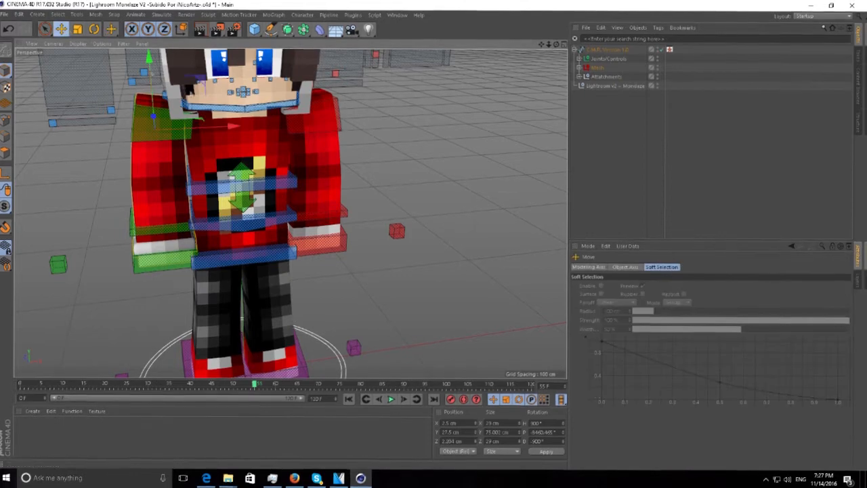
pyautogui.click(315, 155)
pyautogui.click(3, 157)
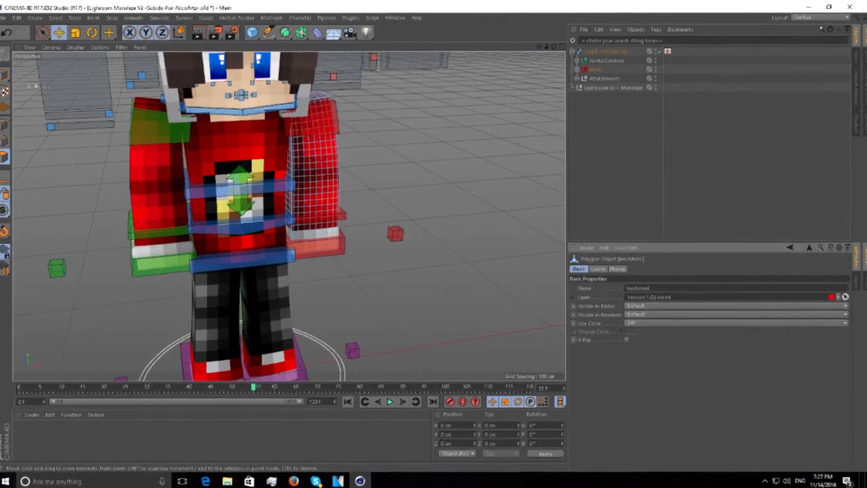
pyautogui.press('u')
pyautogui.press('l')
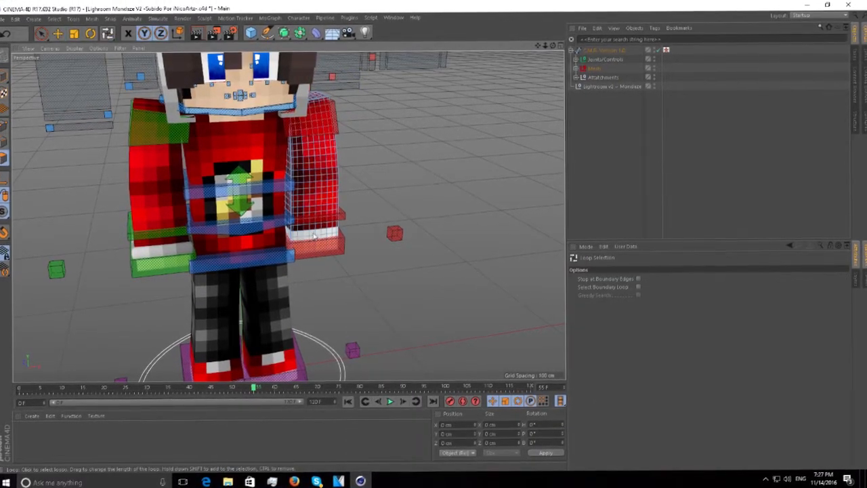
pyautogui.moveTo(547, 44); pyautogui.dragTo(542, 94)
pyautogui.press('d')
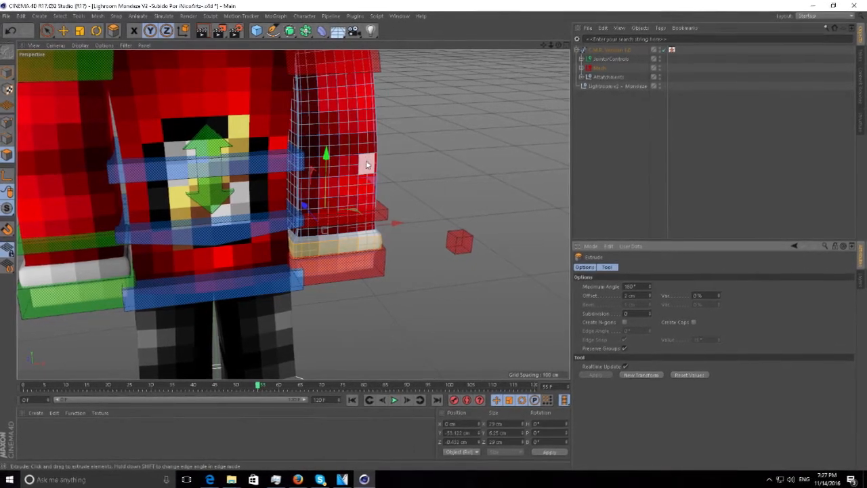
# Select all polygons of meshArmL, make loop cuts through its white cuff with the Knife tool, and clear the object selection
pyautogui.hotkey('ctrl', 'a')
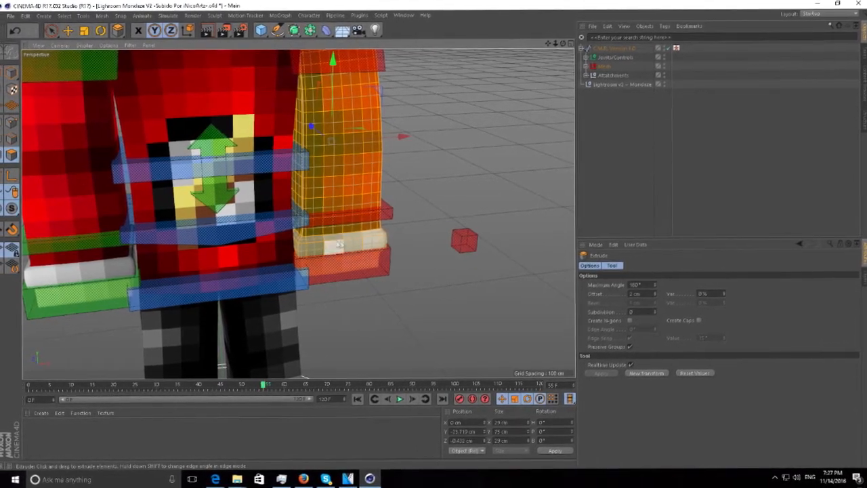
pyautogui.press('k')
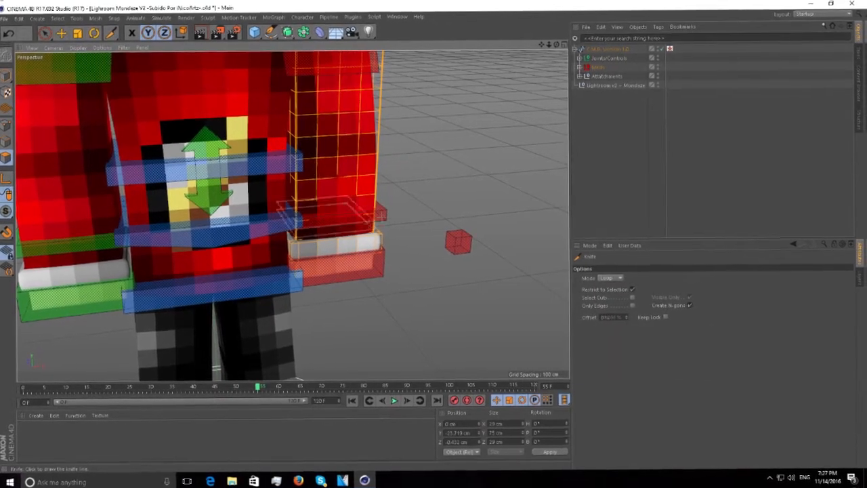
pyautogui.moveTo(558, 47); pyautogui.dragTo(333, 281)
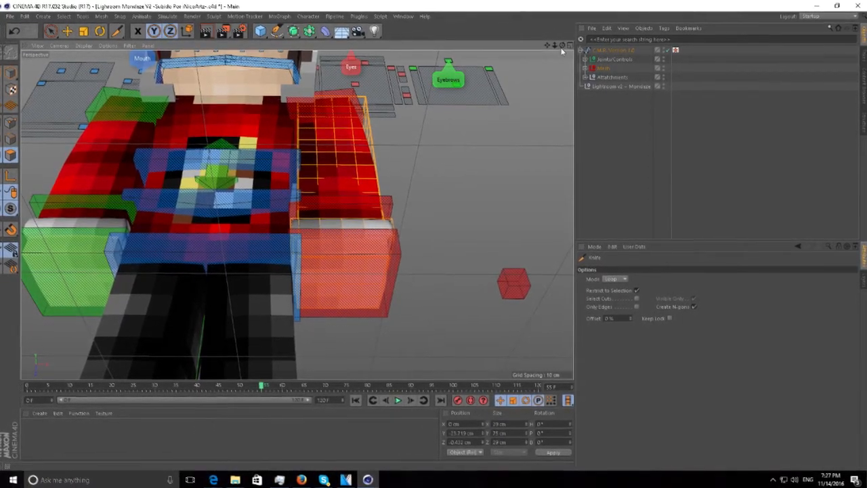
pyautogui.moveTo(556, 46); pyautogui.dragTo(531, 1)
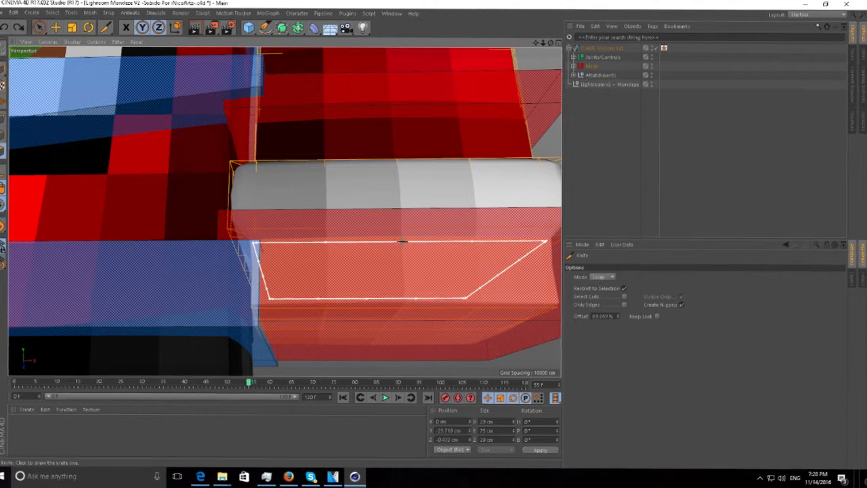
pyautogui.click(3, 70)
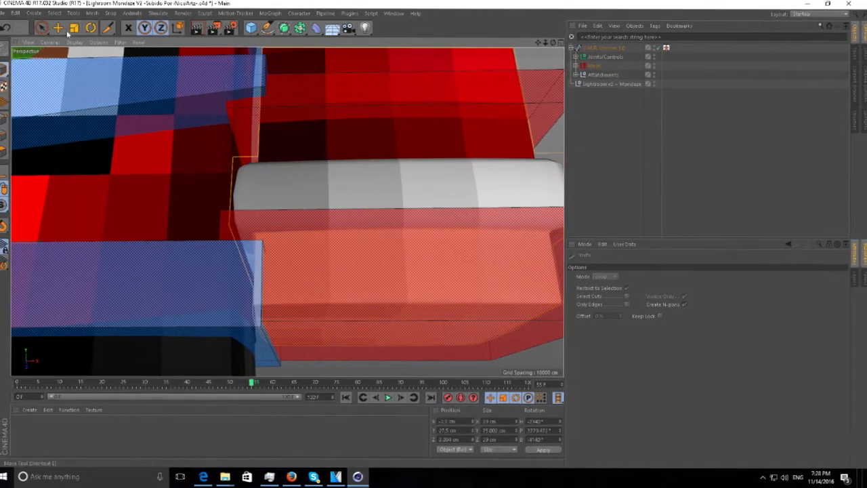
pyautogui.click(60, 27)
pyautogui.moveTo(558, 44)
pyautogui.mouseDown()
pyautogui.moveTo(525, 42)
pyautogui.moveTo(570, 43)
pyautogui.moveTo(562, 46)
pyautogui.mouseUp()
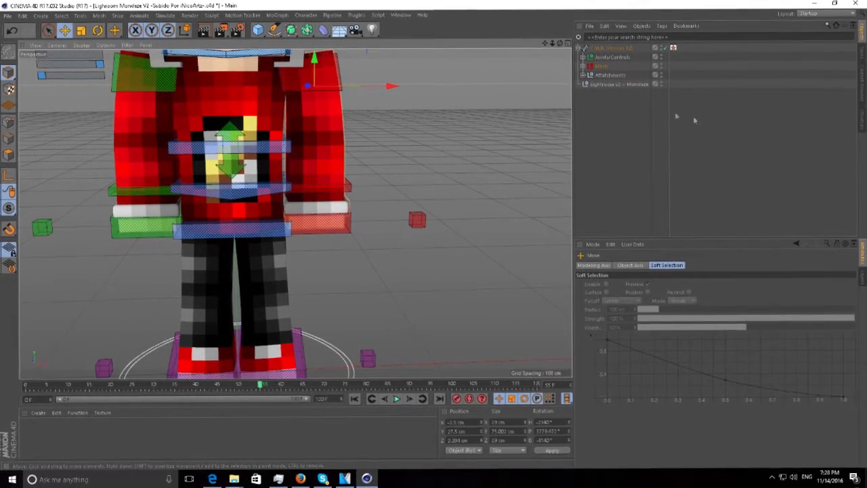
pyautogui.click(649, 114)
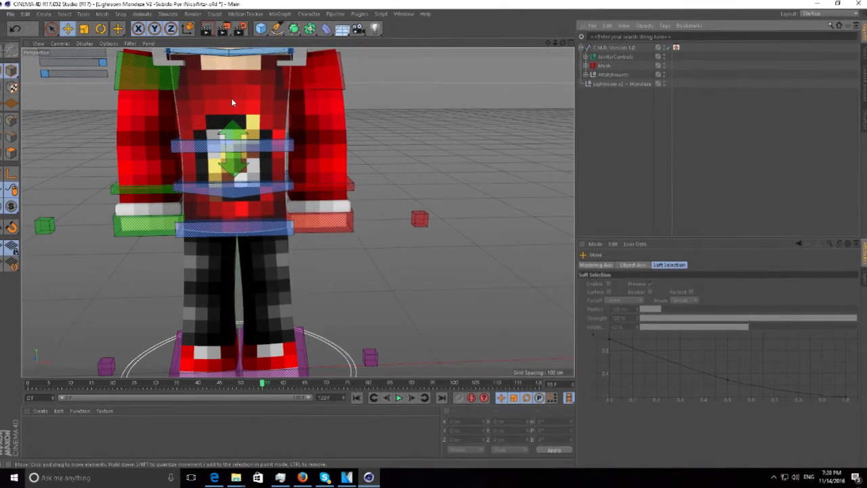
# Select the polygons of meshBody and extrude them by 1 cm
pyautogui.click(231, 100)
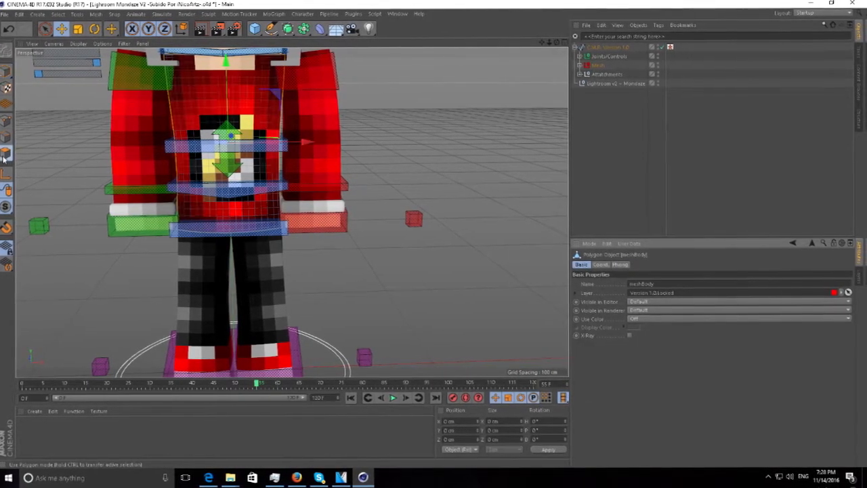
pyautogui.click(5, 155)
pyautogui.click(44, 29)
pyautogui.moveTo(553, 43)
pyautogui.mouseDown()
pyautogui.moveTo(582, 32)
pyautogui.moveTo(548, 51)
pyautogui.mouseUp()
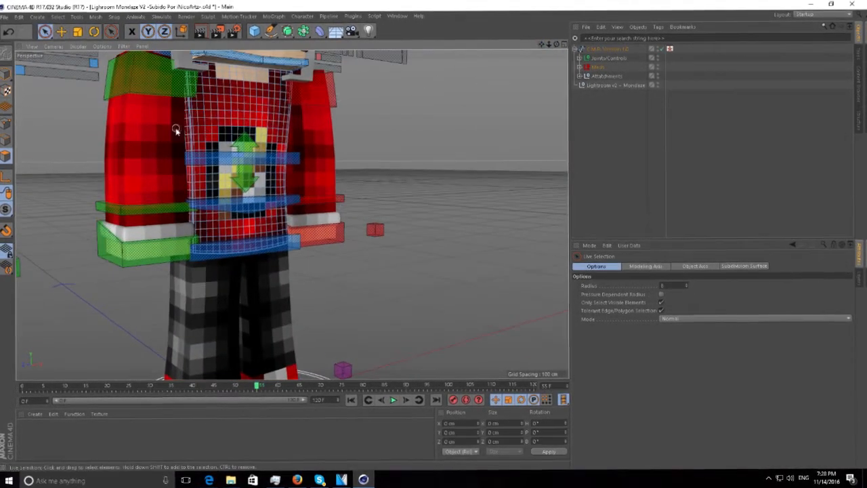
pyautogui.moveTo(259, 73)
pyautogui.mouseDown()
pyautogui.moveTo(218, 75)
pyautogui.moveTo(257, 72)
pyautogui.mouseUp()
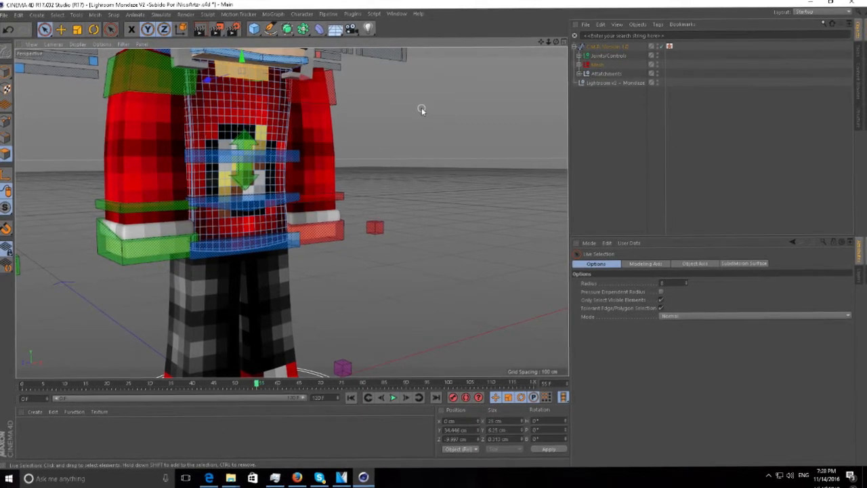
pyautogui.hotkey('ctrl', 'a')
pyautogui.press('d')
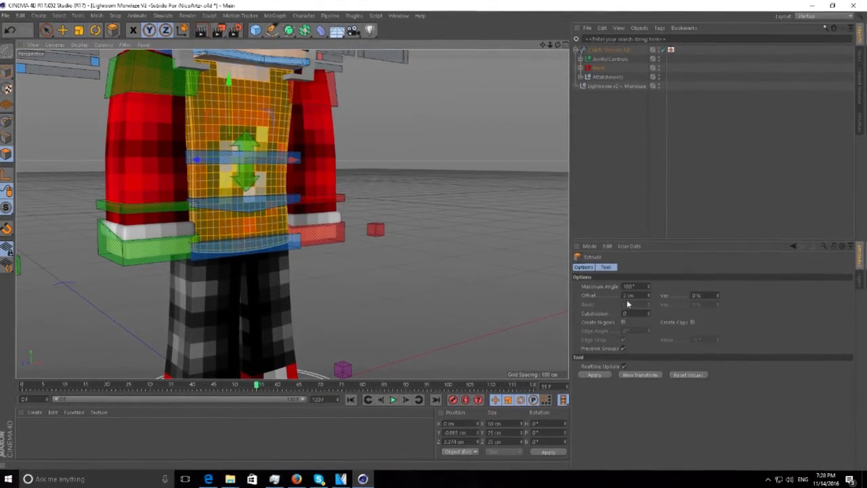
pyautogui.write('1')
pyautogui.click(647, 376)
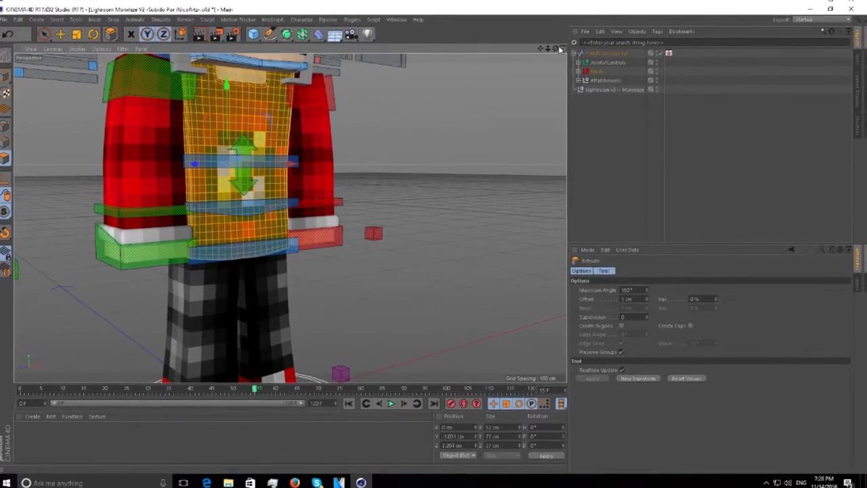
# Make loop cuts around the neck opening of meshBody with the Knife tool in Loop mode
pyautogui.moveTo(540, 49); pyautogui.dragTo(617, 205)
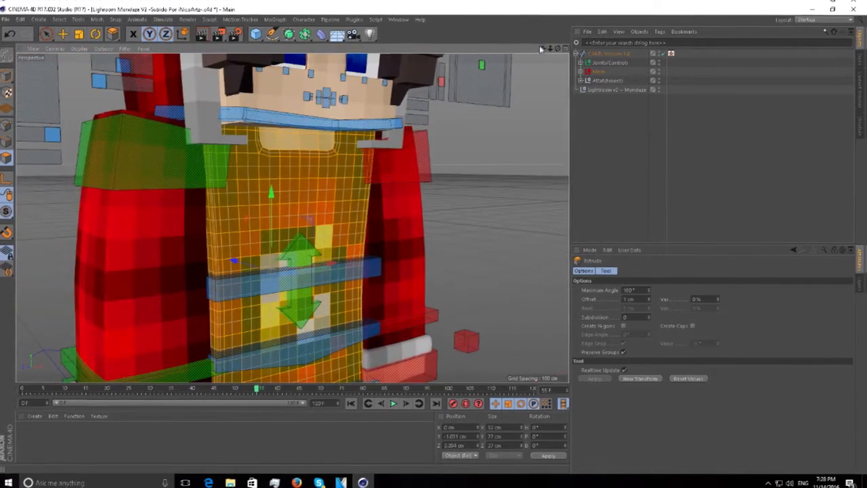
pyautogui.press('k')
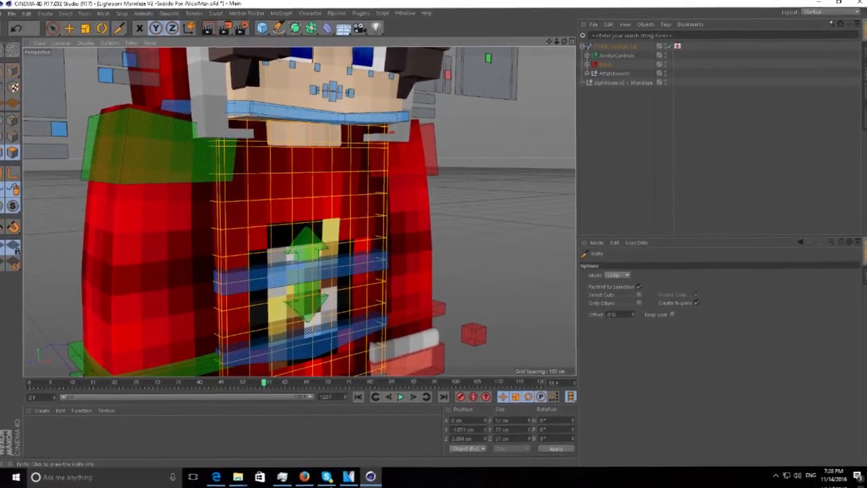
pyautogui.scroll(5, 450, 90)
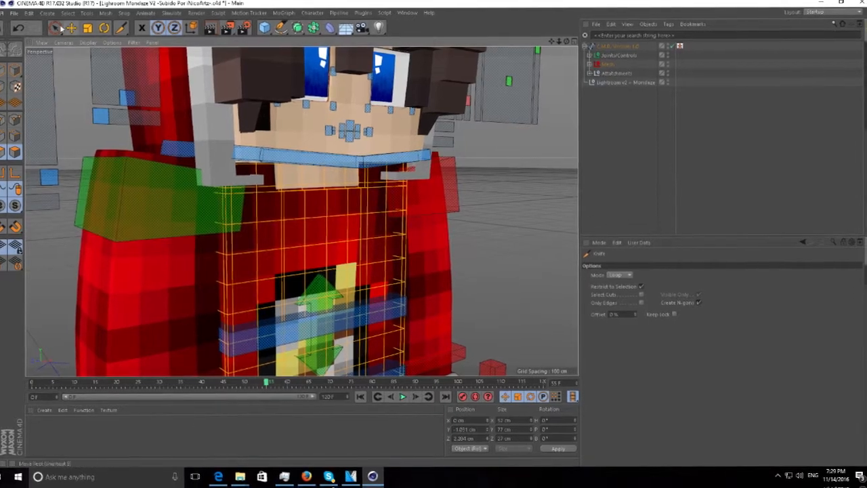
# Live-select the emblem polygons on the front of the shirt and extrude them by 2 cm
pyautogui.click(56, 27)
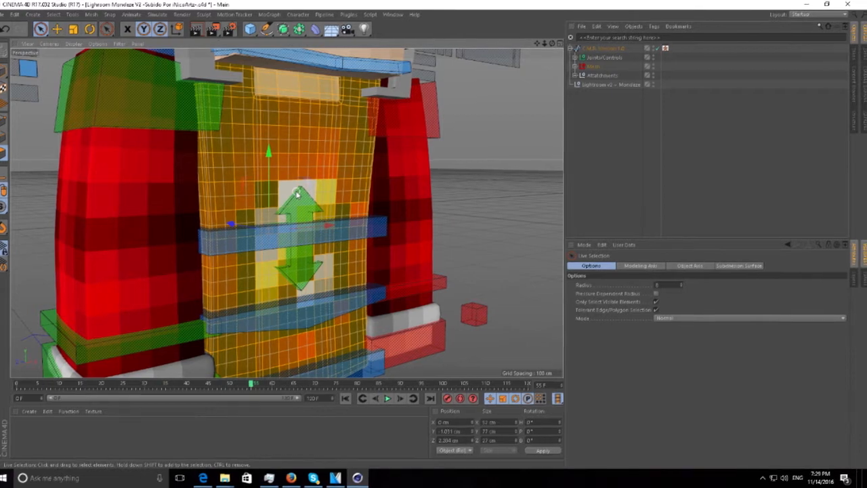
pyautogui.click(295, 196)
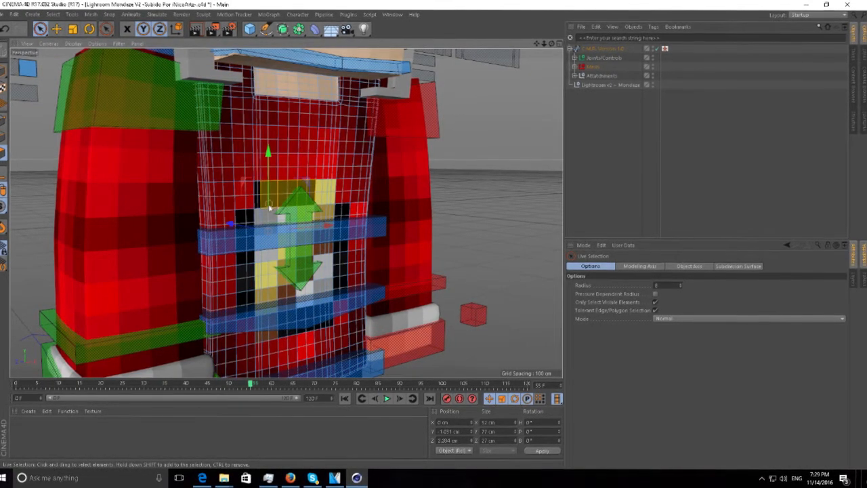
pyautogui.moveTo(259, 222)
pyautogui.mouseDown()
pyautogui.moveTo(245, 276)
pyautogui.moveTo(251, 298)
pyautogui.moveTo(275, 302)
pyautogui.mouseUp()
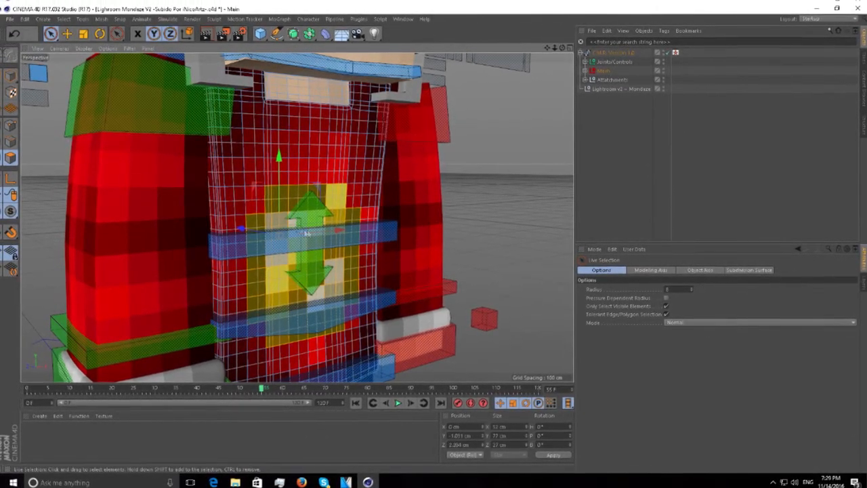
pyautogui.moveTo(554, 47); pyautogui.dragTo(554, 50)
pyautogui.press('d')
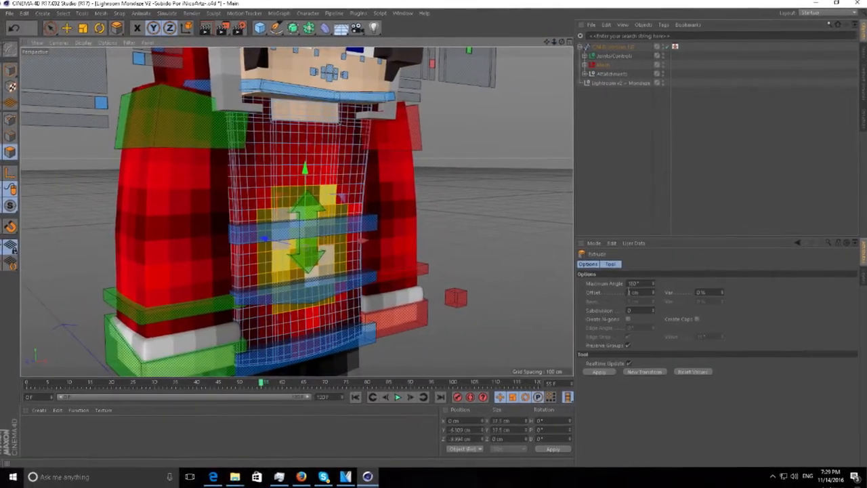
pyautogui.click(649, 373)
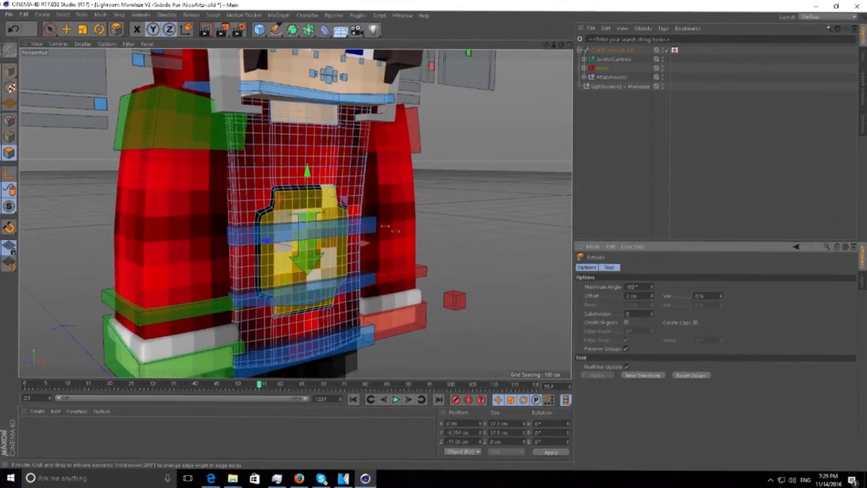
# Select all polygons of meshBody and make loop cuts around the raised shirt emblem with the Knife tool, then return to object mode
pyautogui.hotkey('ctrl', 'a')
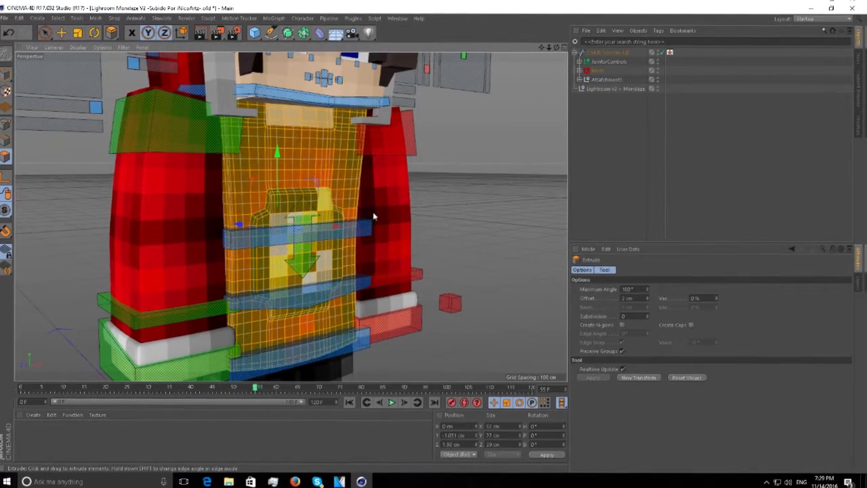
pyautogui.press('k')
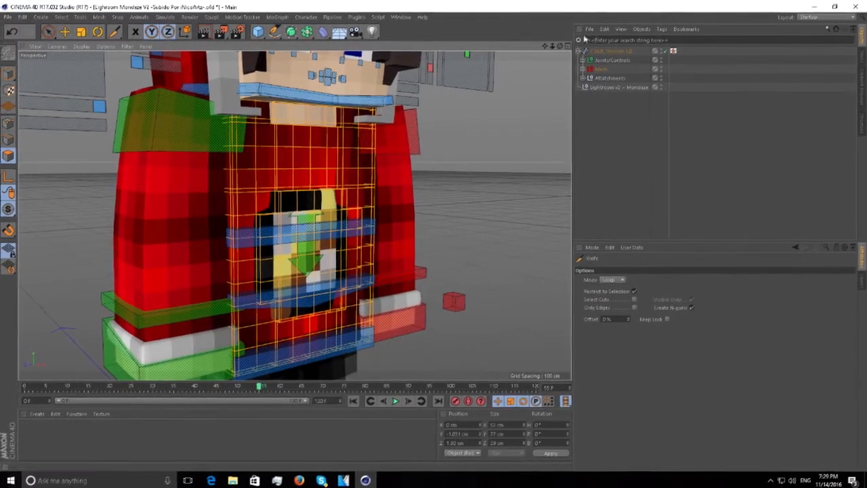
pyautogui.moveTo(553, 46); pyautogui.dragTo(586, 46)
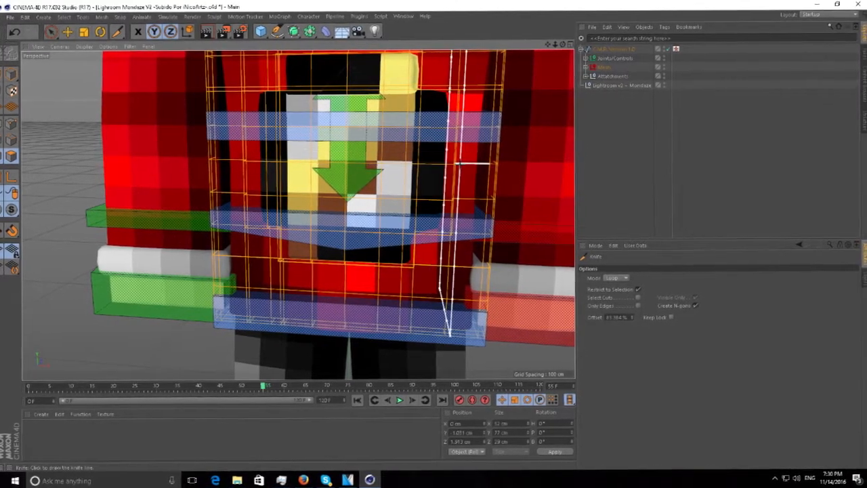
pyautogui.click(11, 73)
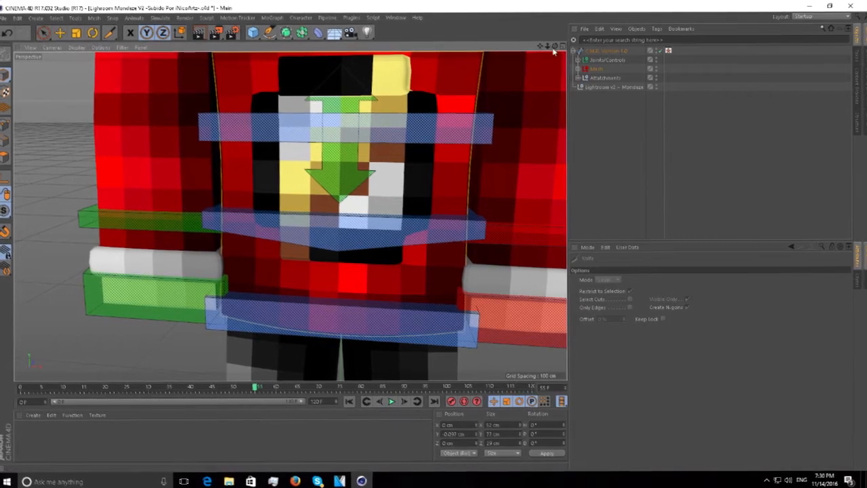
pyautogui.moveTo(558, 47)
pyautogui.mouseDown()
pyautogui.moveTo(589, 15)
pyautogui.moveTo(599, 17)
pyautogui.moveTo(566, 49)
pyautogui.moveTo(515, 43)
pyautogui.moveTo(588, 27)
pyautogui.moveTo(560, 39)
pyautogui.mouseUp()
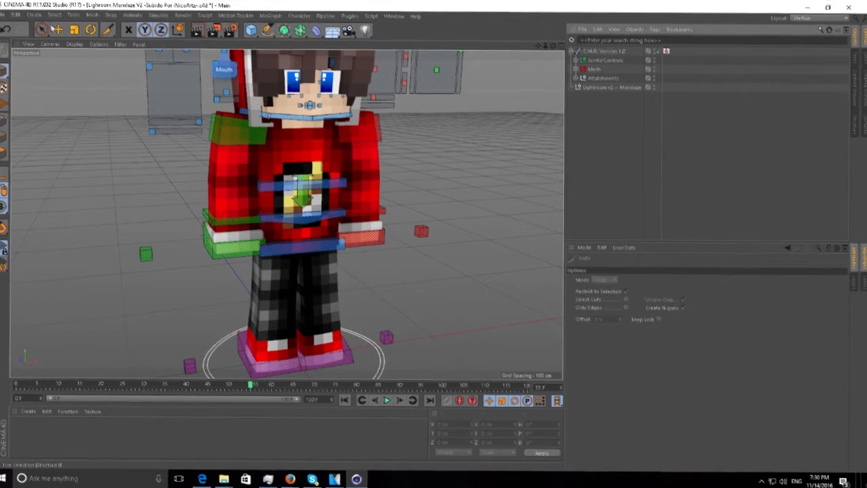
# Select both leg meshes, meshLegR and meshLegL, and switch to polygon editing on them
pyautogui.press('e')
pyautogui.keyDown('alt'); pyautogui.moveTo(264, 274); pyautogui.dragTo(291, 218, button='middle'); pyautogui.keyUp('alt')
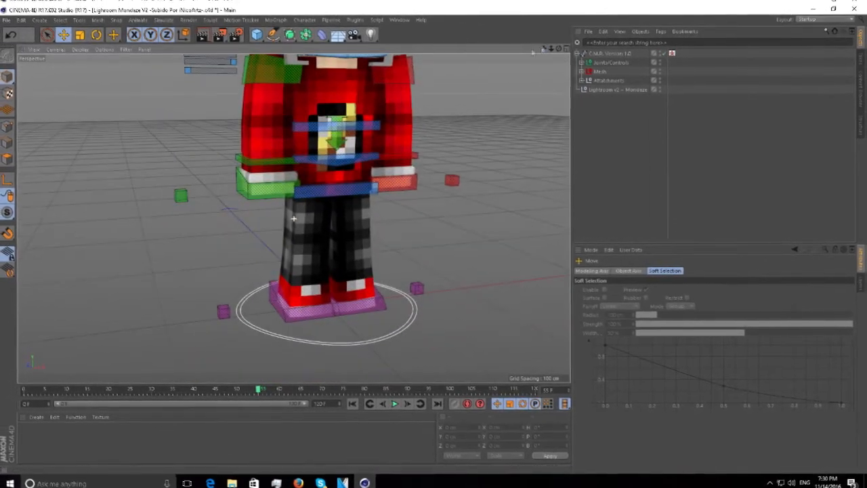
pyautogui.click(325, 243)
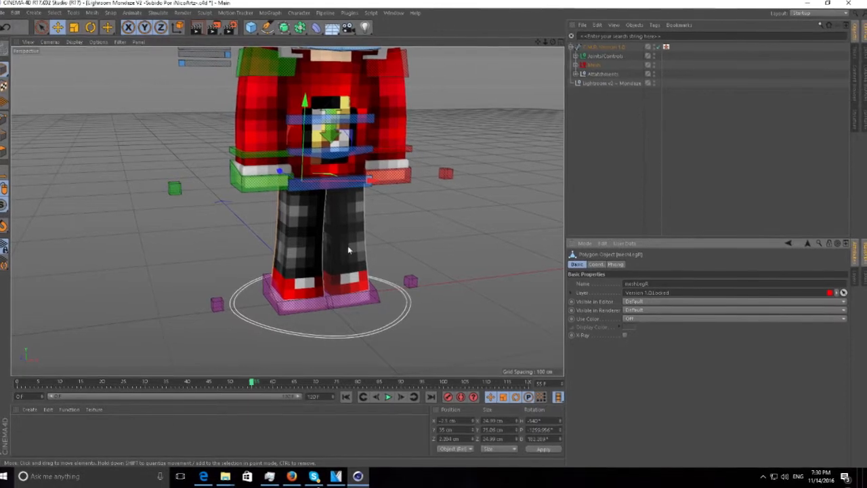
pyautogui.keyDown('shift'); pyautogui.click(351, 251); pyautogui.keyUp('shift')
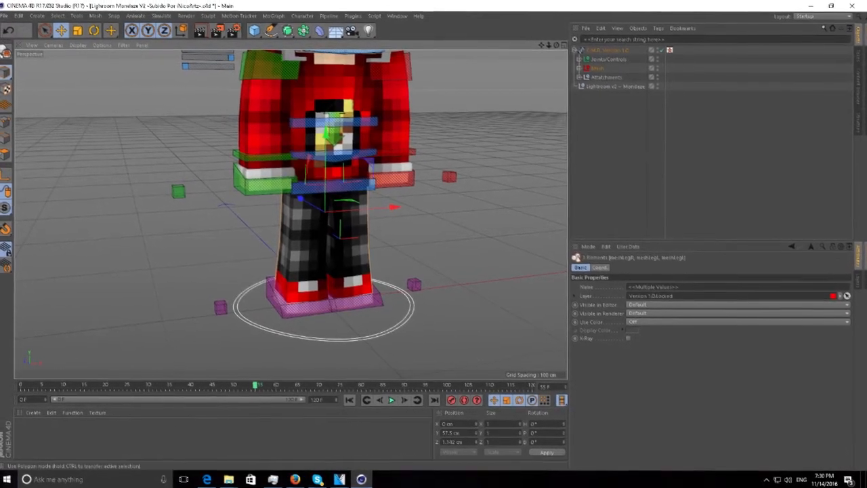
pyautogui.click(3, 152)
pyautogui.moveTo(552, 47); pyautogui.dragTo(557, 6)
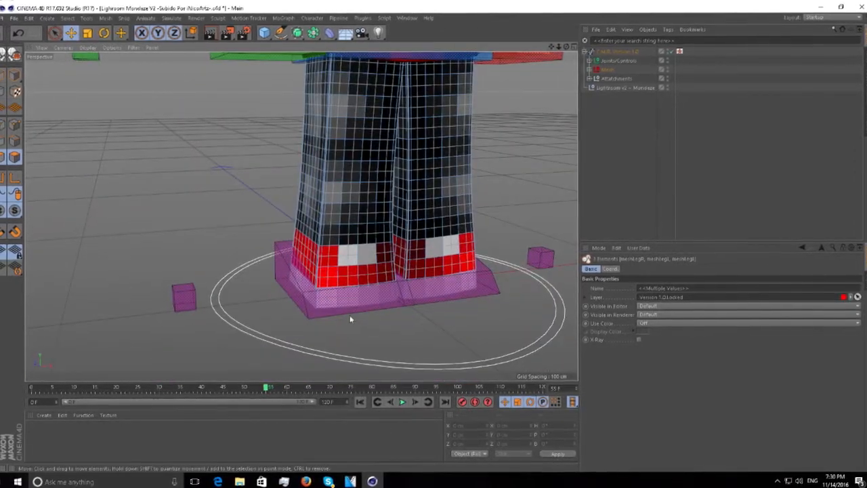
# Loop-select the shoe polygons around the lower ends of both legs and extrude them by 4 cm
pyautogui.press('u')
pyautogui.press('l')
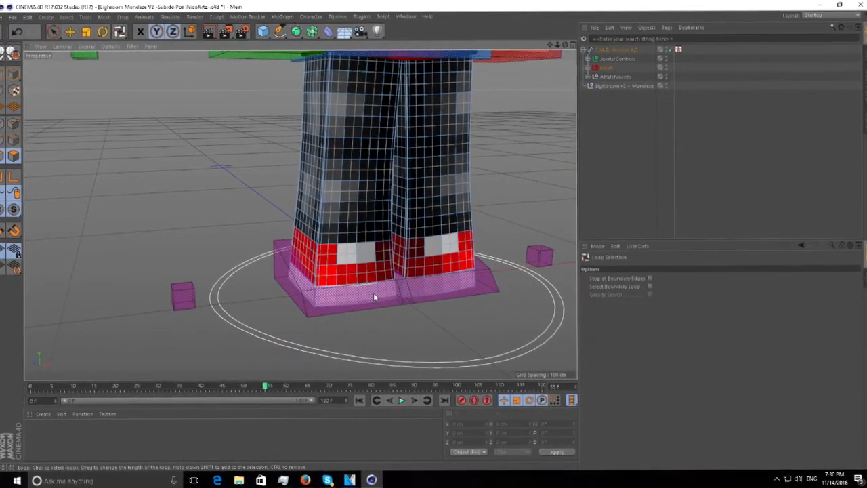
pyautogui.click(386, 279)
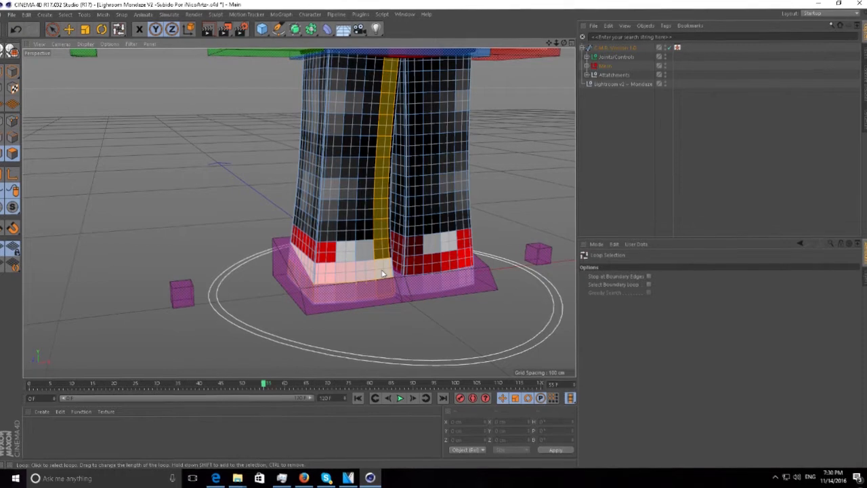
pyautogui.click(378, 272)
pyautogui.keyDown('shift'); pyautogui.click(429, 282); pyautogui.keyUp('shift')
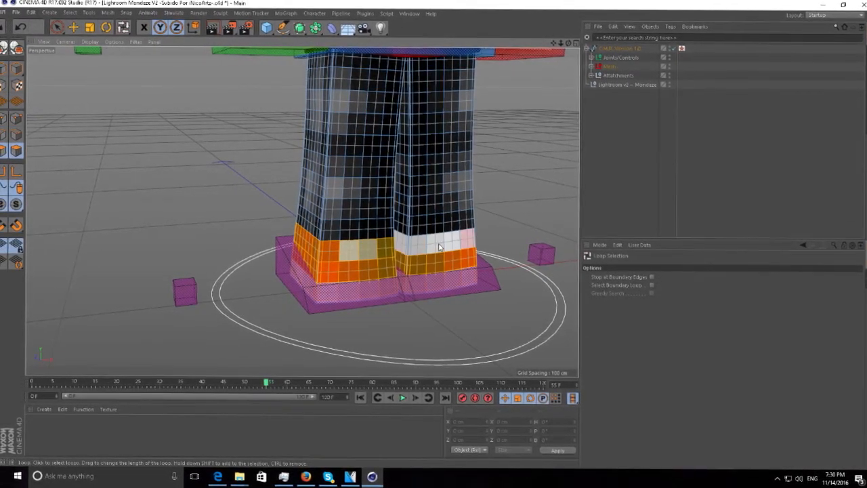
pyautogui.press('d')
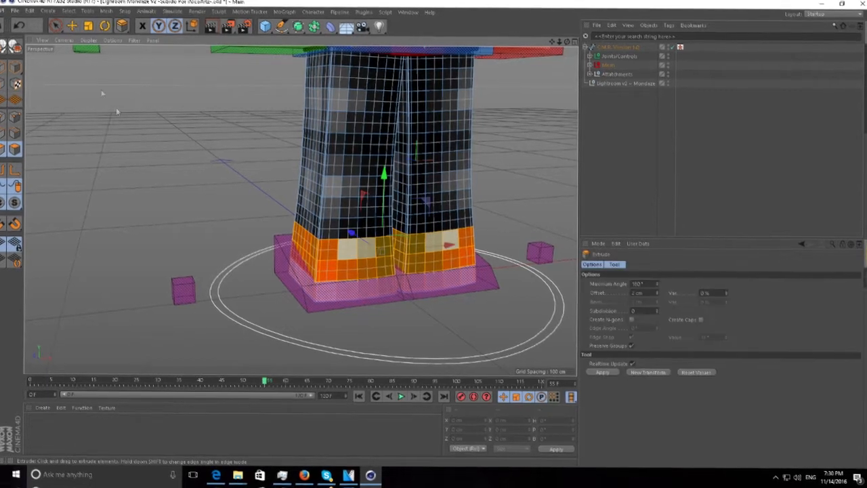
pyautogui.click(56, 25)
pyautogui.press('d')
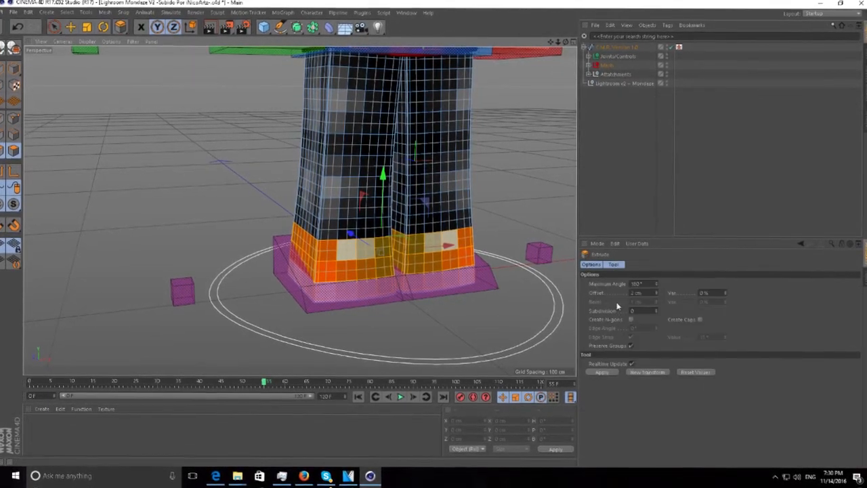
pyautogui.click(608, 373)
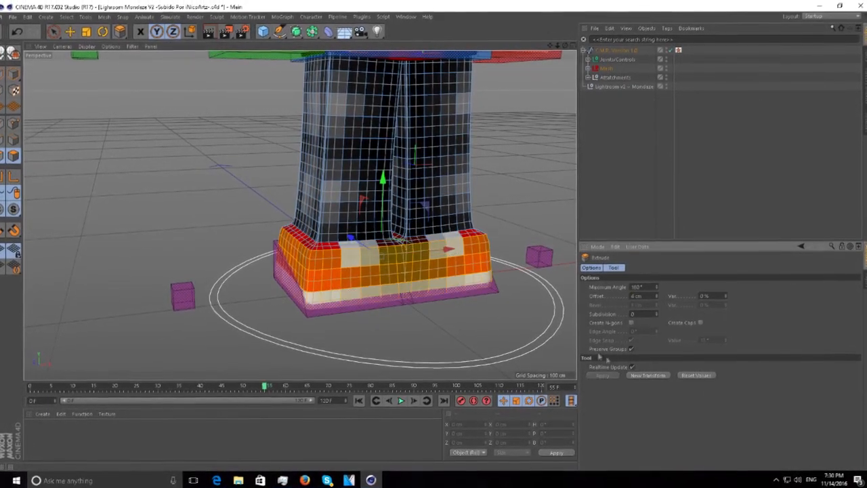
# Select all polygons of both legs and make loop cuts around the raised shoes with the Knife tool in Loop mode
pyautogui.hotkey('ctrl', 'a')
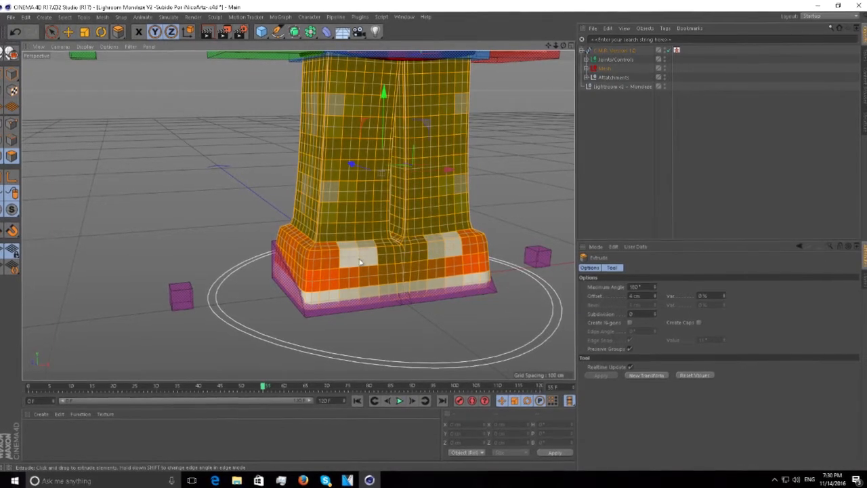
pyautogui.press('k')
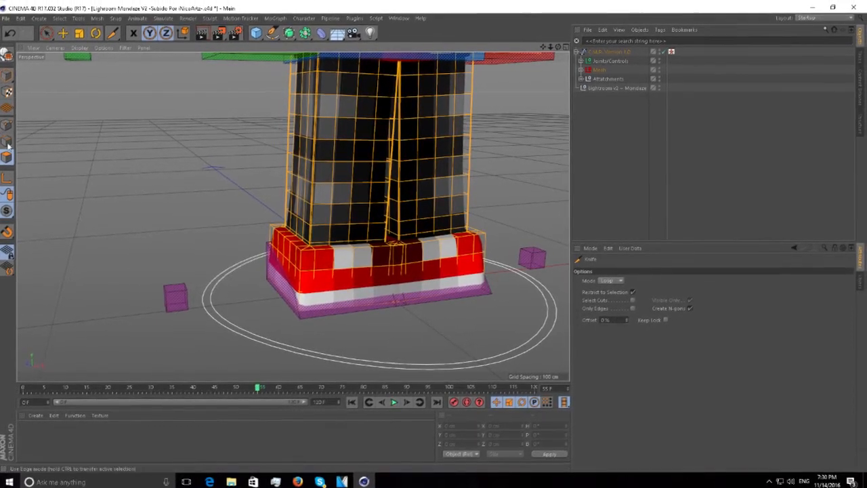
pyautogui.click(47, 33)
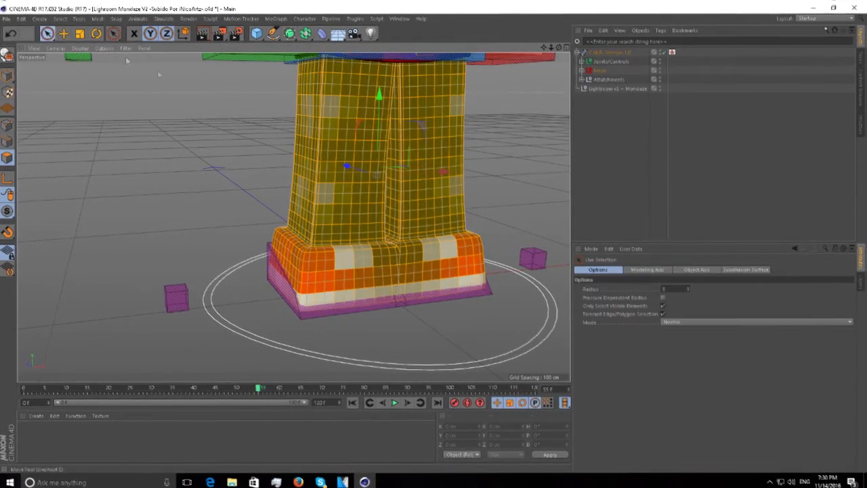
# Select the white sole loops and the white toe patches on both shoes and extrude them by 3 cm
pyautogui.rightClick(350, 294)
pyautogui.click(357, 300)
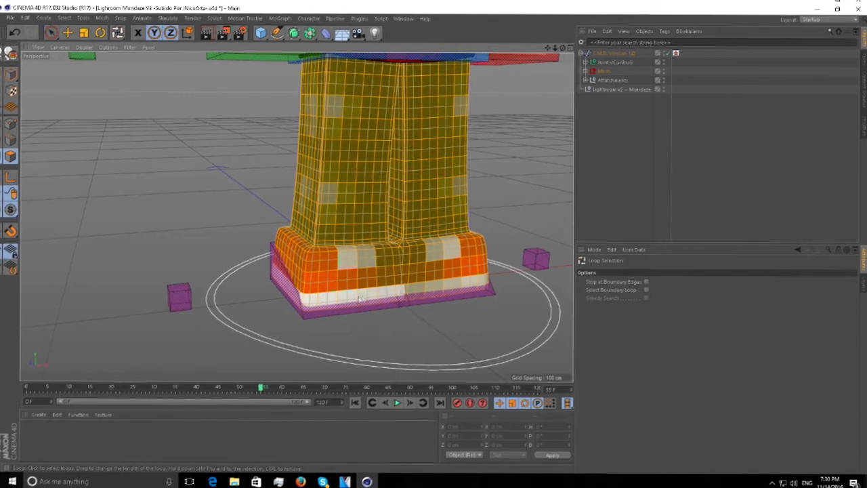
pyautogui.click(388, 296)
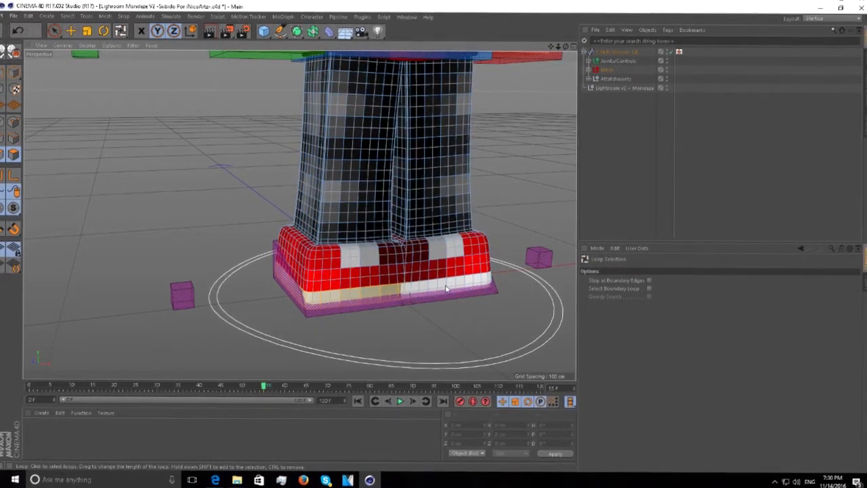
pyautogui.keyDown('shift'); pyautogui.click(445, 288); pyautogui.keyUp('shift')
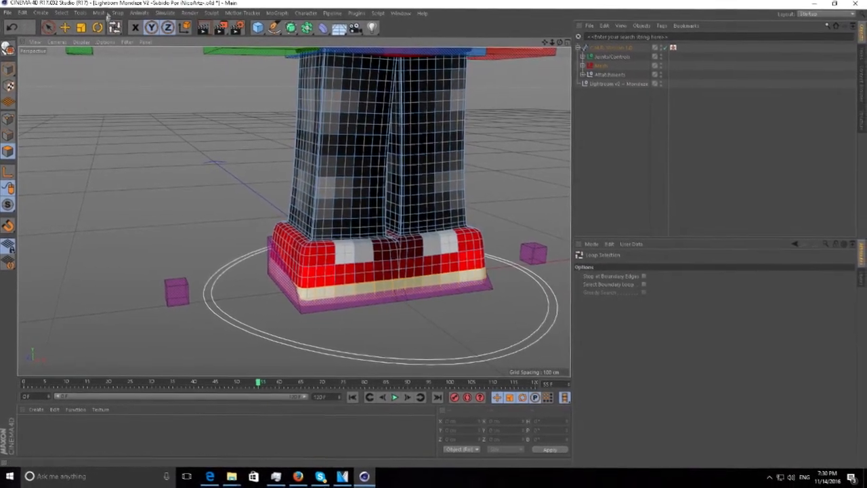
pyautogui.click(48, 28)
pyautogui.keyDown('shift'); pyautogui.moveTo(355, 254); pyautogui.dragTo(343, 257); pyautogui.keyUp('shift')
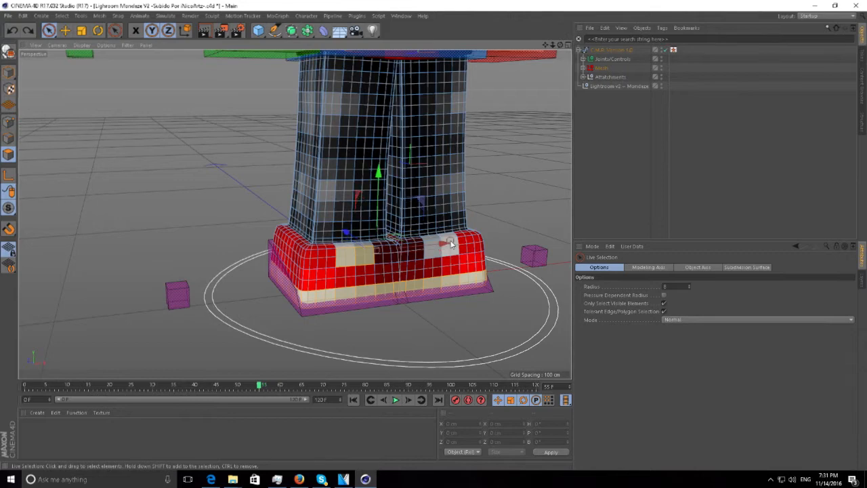
pyautogui.hotkey('ctrl', 'z')
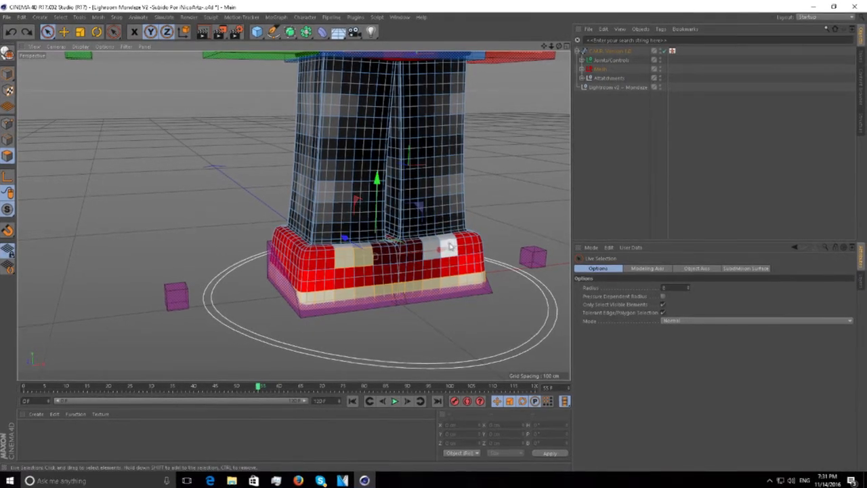
pyautogui.press('d')
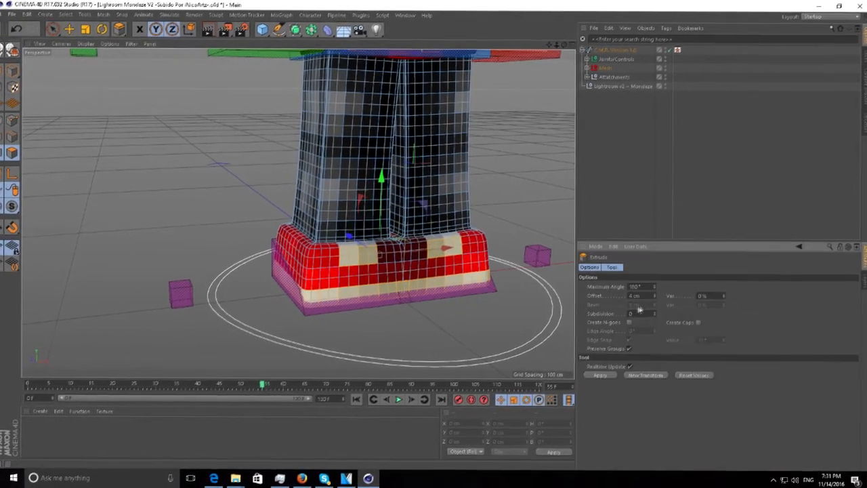
pyautogui.click(646, 372)
# Select all leg polygons and make loop cuts around the raised soles and toe patches with the Knife tool, then return to object mode
pyautogui.hotkey('ctrl', 'a')
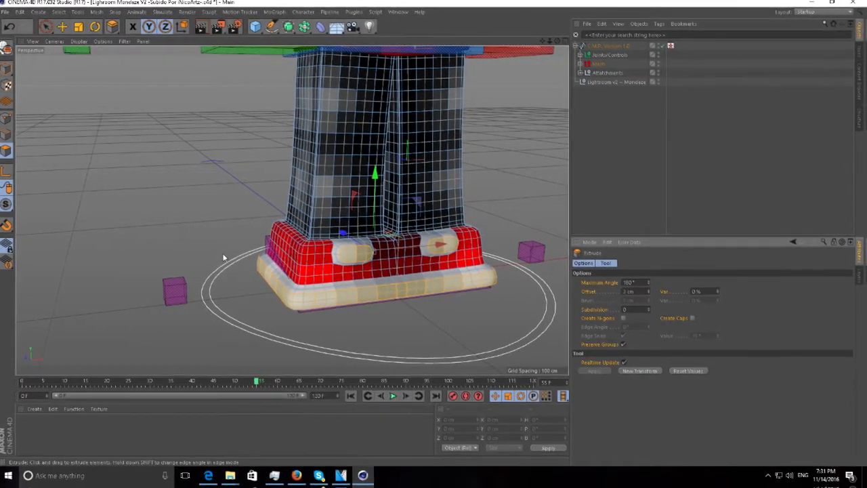
pyautogui.hotkey('ctrl', 'a')
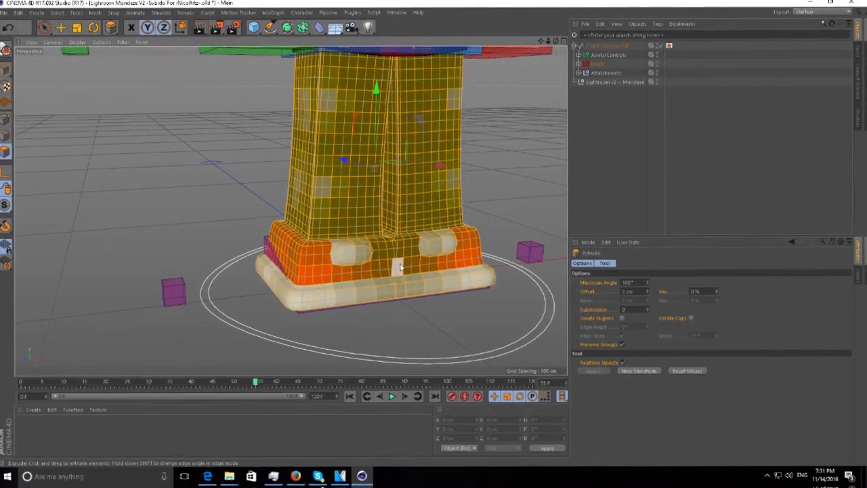
pyautogui.press('k')
pyautogui.press('l')
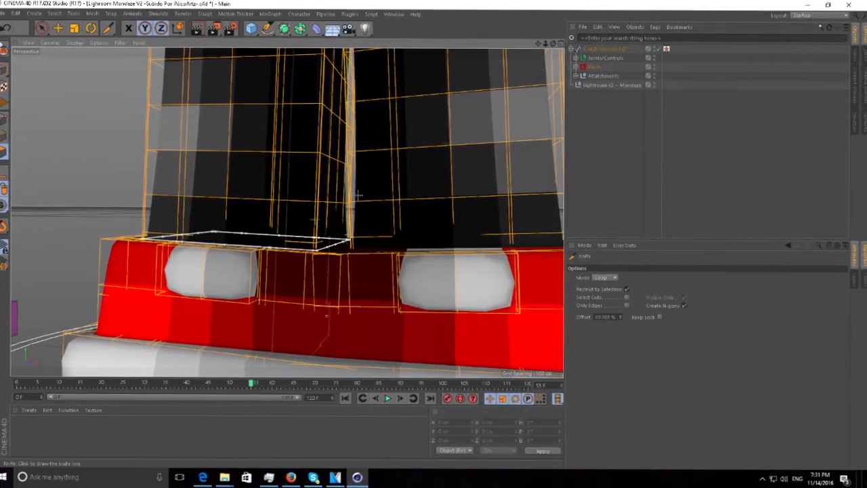
pyautogui.click(2, 70)
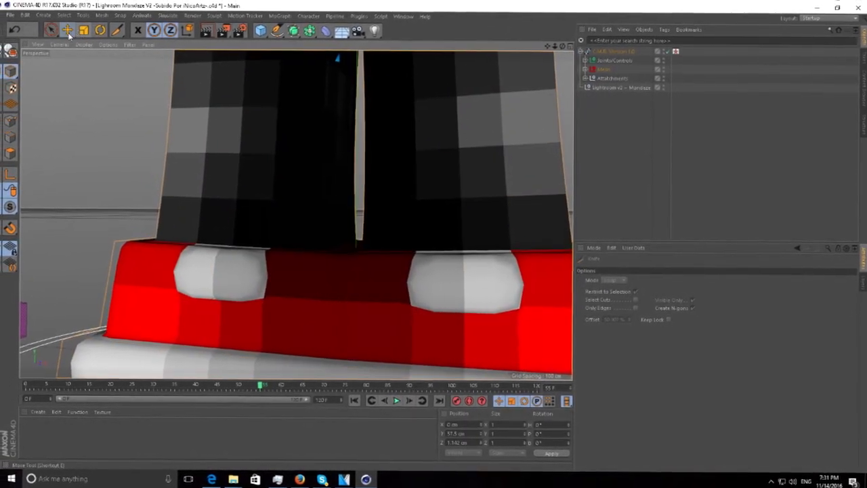
# Move the central red control of the Eyes panel to about X 0.07 cm and Y 0.76 cm
pyautogui.press('e')
pyautogui.scroll(-5, 302, 215)
pyautogui.moveTo(560, 46); pyautogui.dragTo(554, 136)
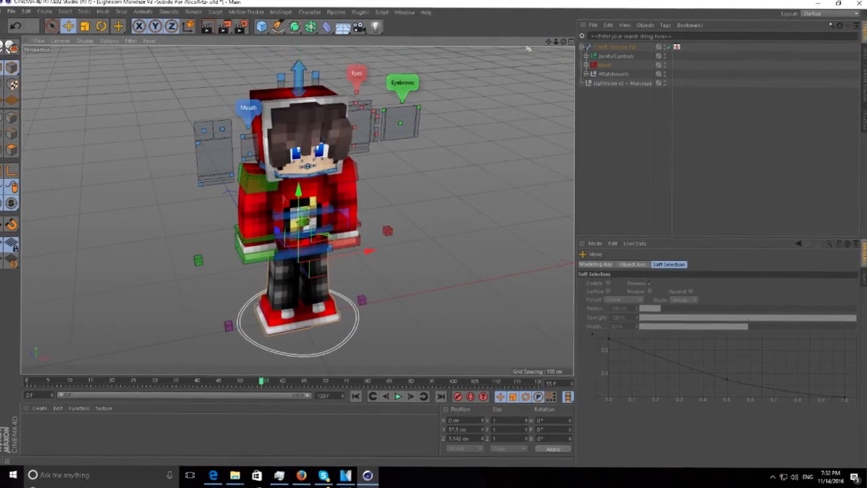
pyautogui.moveTo(558, 41); pyautogui.dragTo(376, 102)
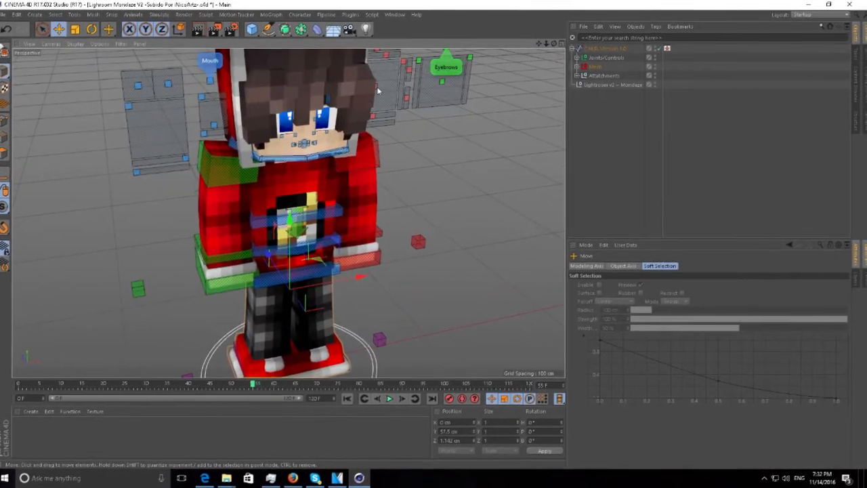
pyautogui.moveTo(555, 43); pyautogui.dragTo(549, 45)
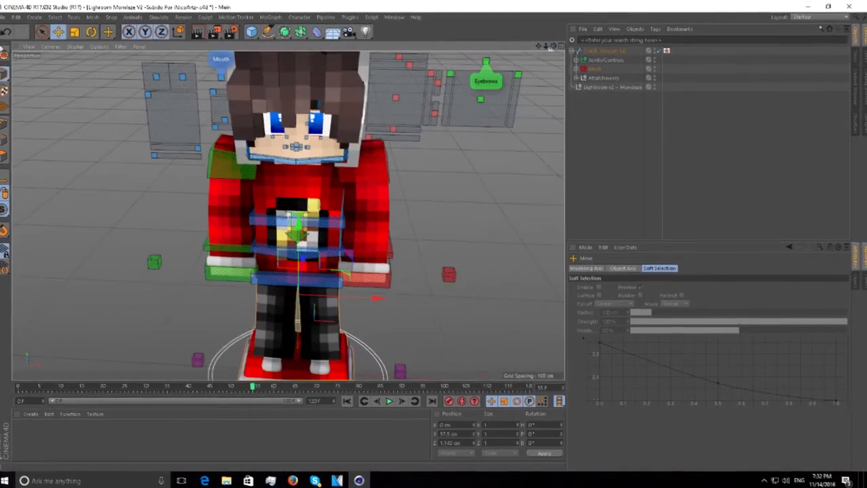
pyautogui.click(402, 97)
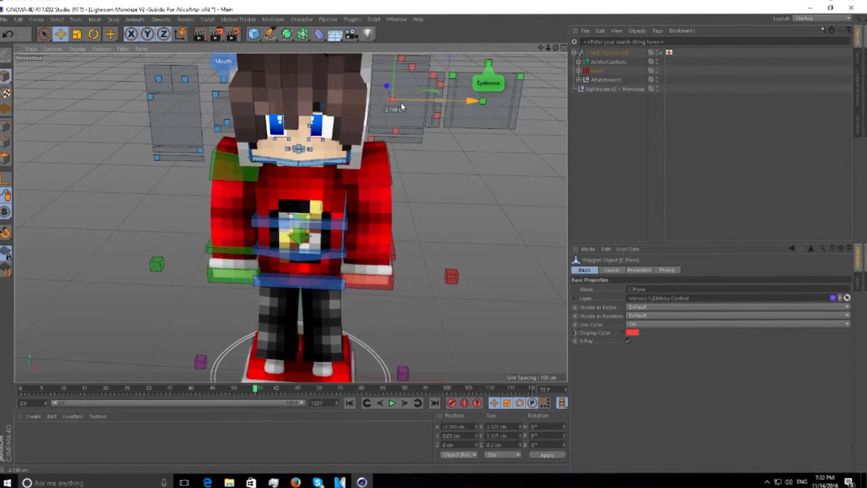
pyautogui.moveTo(403, 100)
pyautogui.mouseDown()
pyautogui.moveTo(422, 103)
pyautogui.moveTo(416, 95)
pyautogui.moveTo(422, 105)
pyautogui.moveTo(416, 101)
pyautogui.mouseUp()
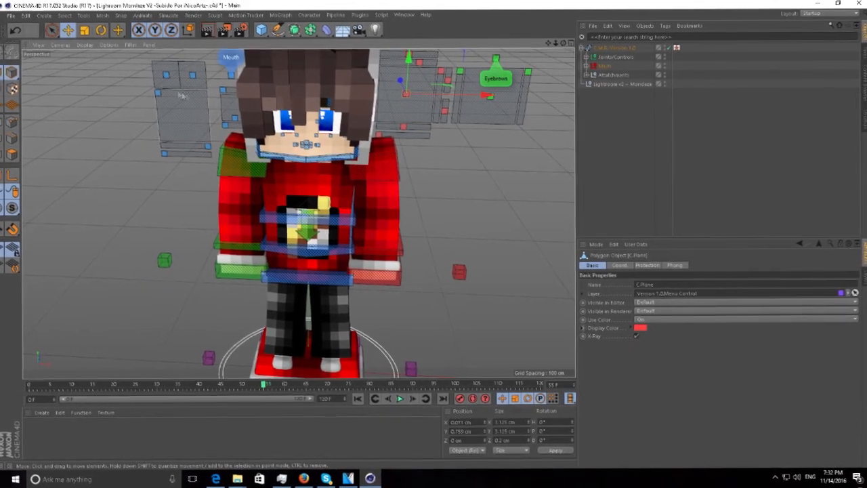
# Adjust the side slider and the two upper controls of the large blue face panel to shape the mouth expression
pyautogui.click(160, 96)
pyautogui.moveTo(154, 79); pyautogui.dragTo(159, 92)
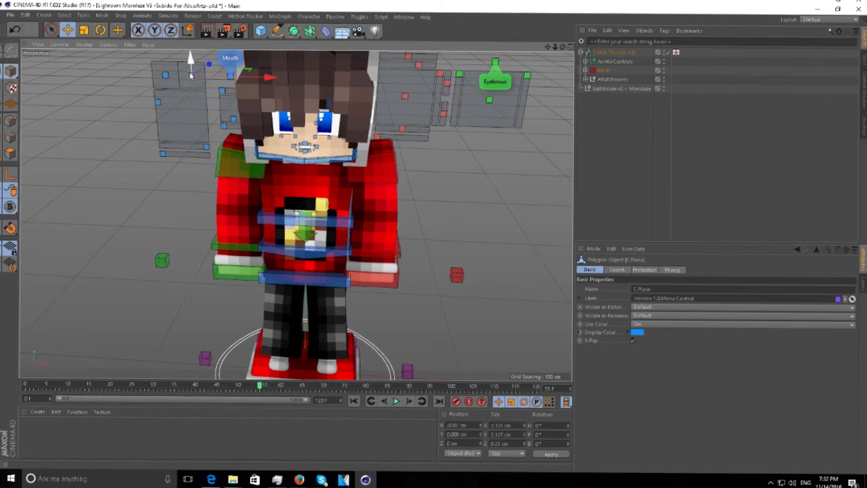
pyautogui.moveTo(190, 63); pyautogui.dragTo(191, 60)
pyautogui.click(166, 75)
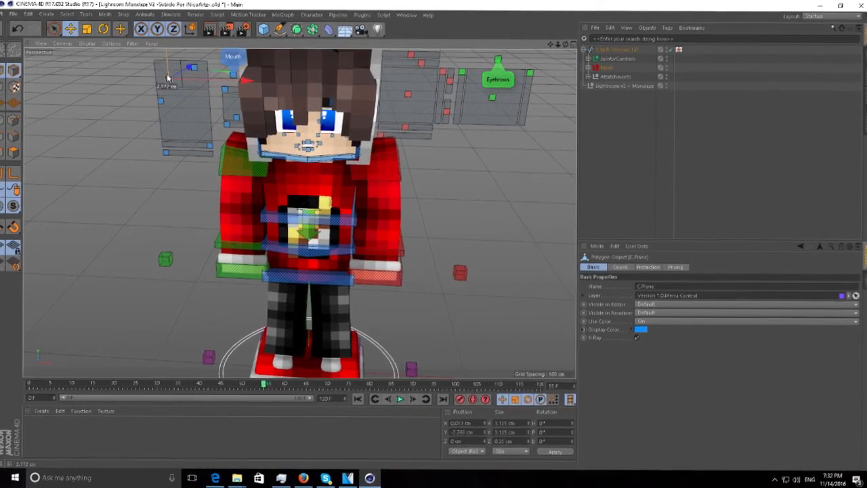
# Select the green hand controller C.goalArmR_R of the right arm and frame the whole character
pyautogui.click(229, 273)
pyautogui.moveTo(566, 43)
pyautogui.mouseDown()
pyautogui.moveTo(552, 37)
pyautogui.moveTo(551, 48)
pyautogui.moveTo(533, 48)
pyautogui.moveTo(552, 49)
pyautogui.mouseUp()
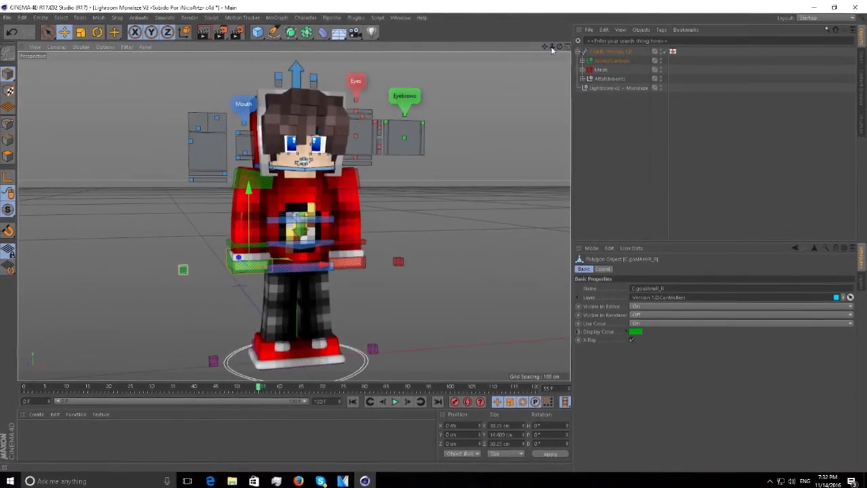